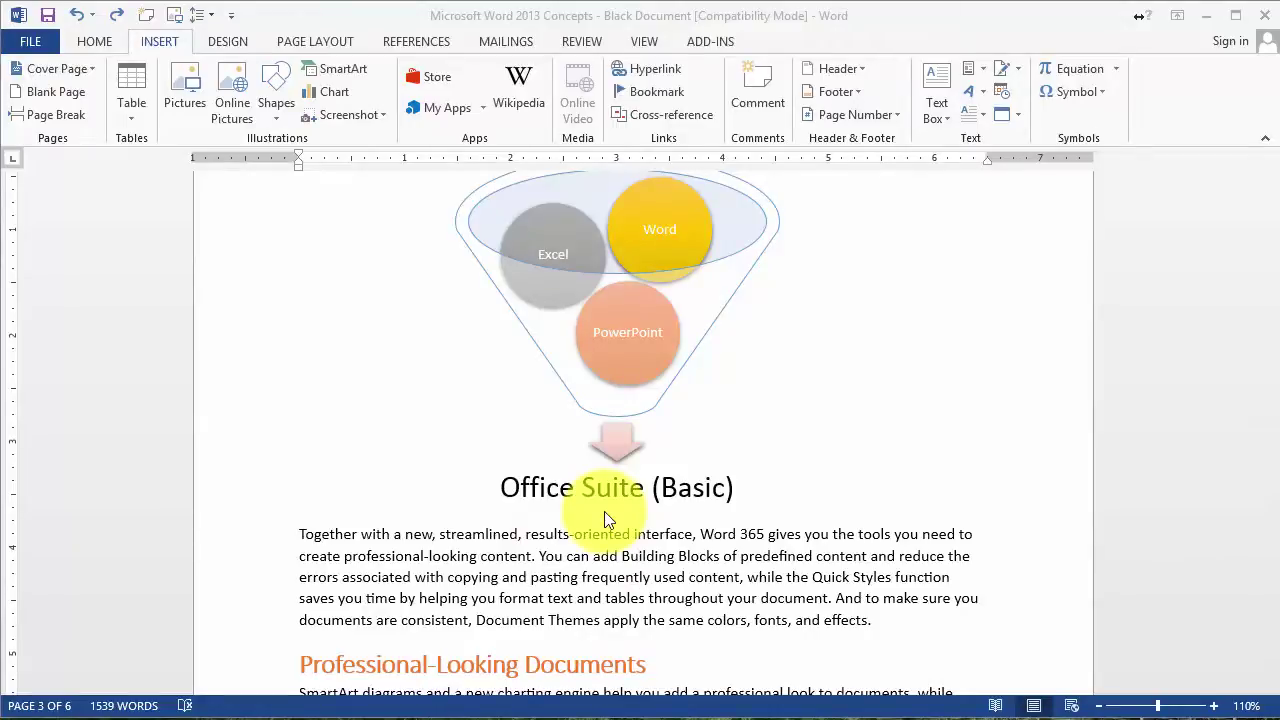
Scroll through the document to review its pages
{"action": "scroll", "coordinate": [693, 534], "scroll_direction": "down", "scroll_amount": 10}
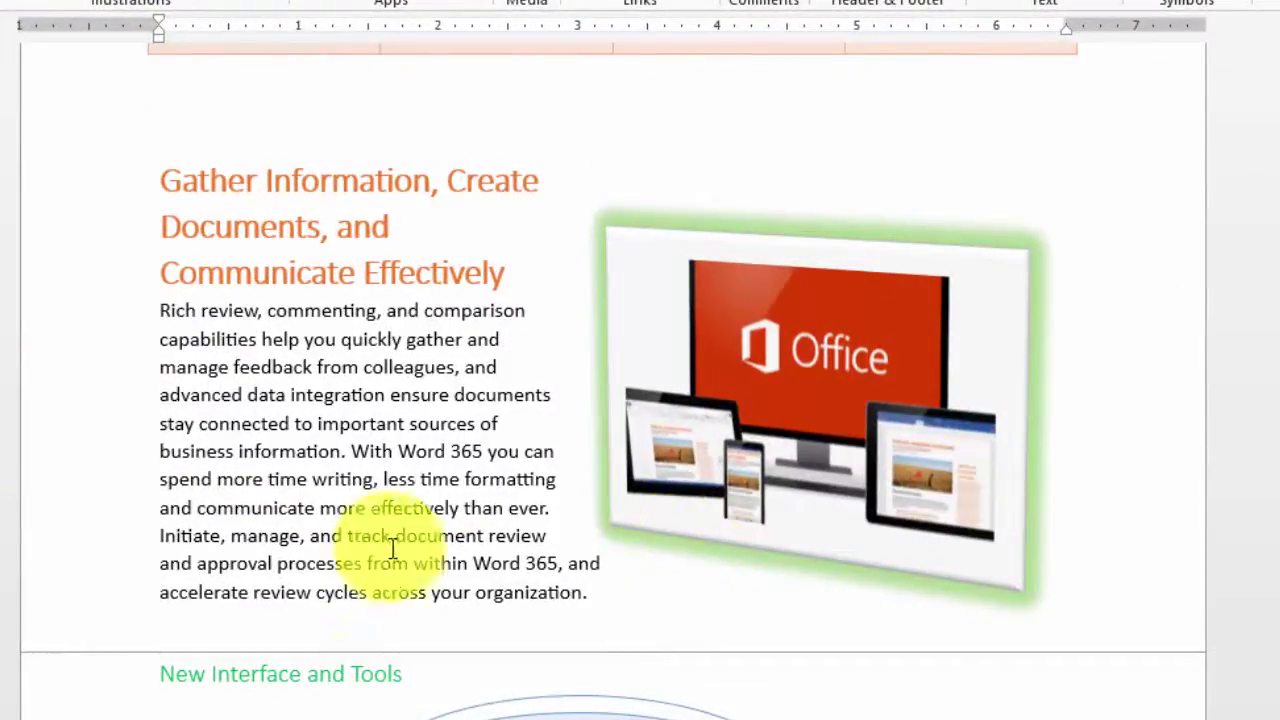
{"action": "scroll", "coordinate": [566, 640], "scroll_direction": "down", "scroll_amount": 6}
{"action": "scroll", "coordinate": [566, 640], "scroll_direction": "down", "scroll_amount": 4}
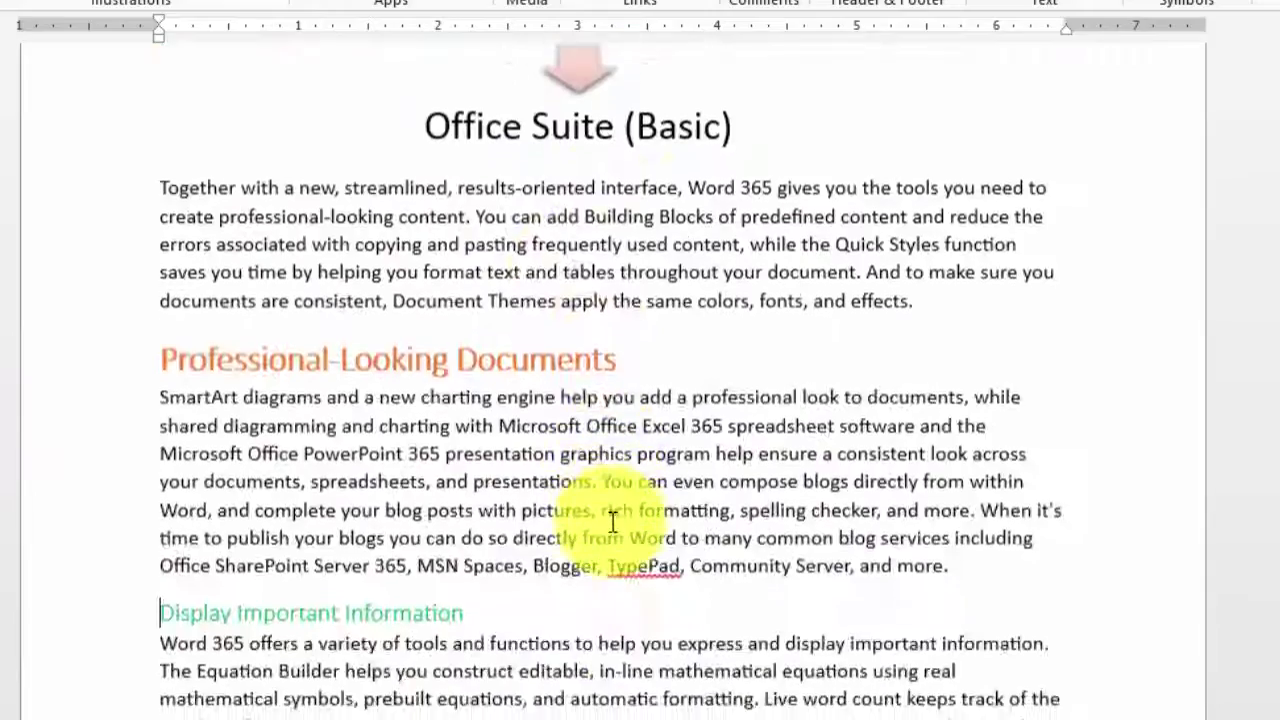
{"action": "scroll", "coordinate": [608, 522], "scroll_direction": "up", "scroll_amount": 14}
{"action": "scroll", "coordinate": [609, 520], "scroll_direction": "up", "scroll_amount": 5}
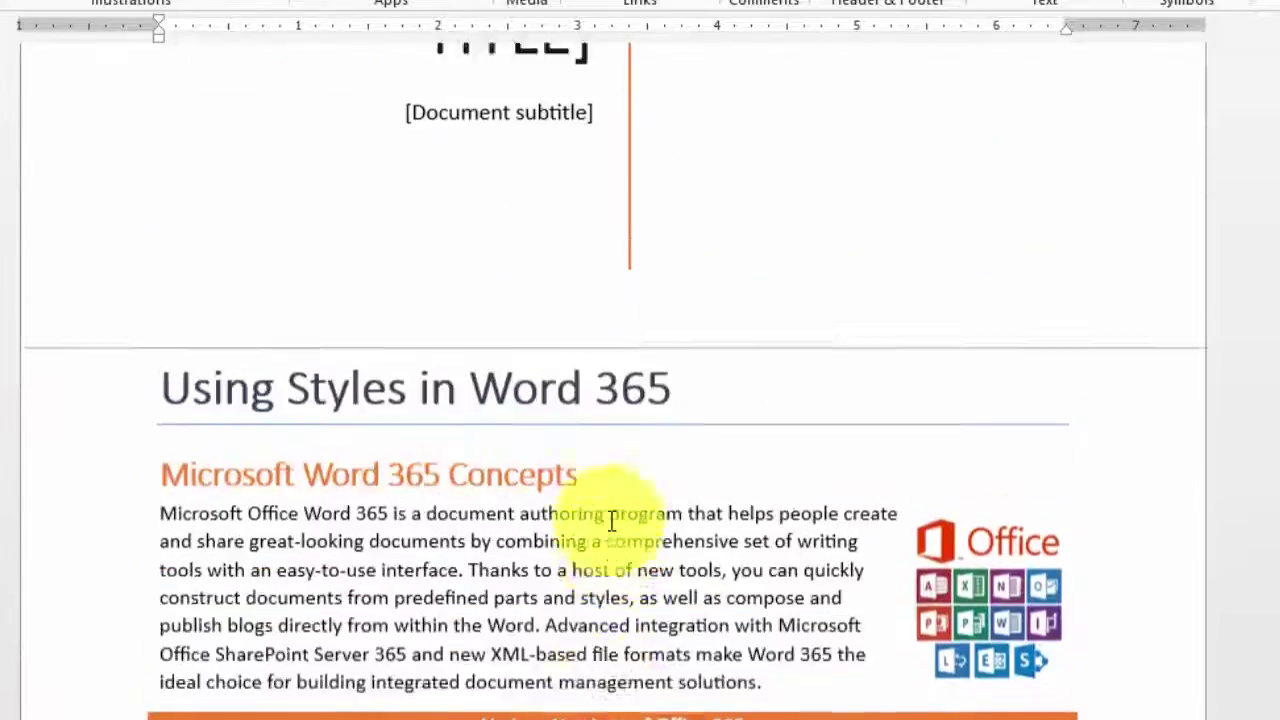
{"action": "scroll", "coordinate": [900, 560], "scroll_direction": "down", "scroll_amount": 5}
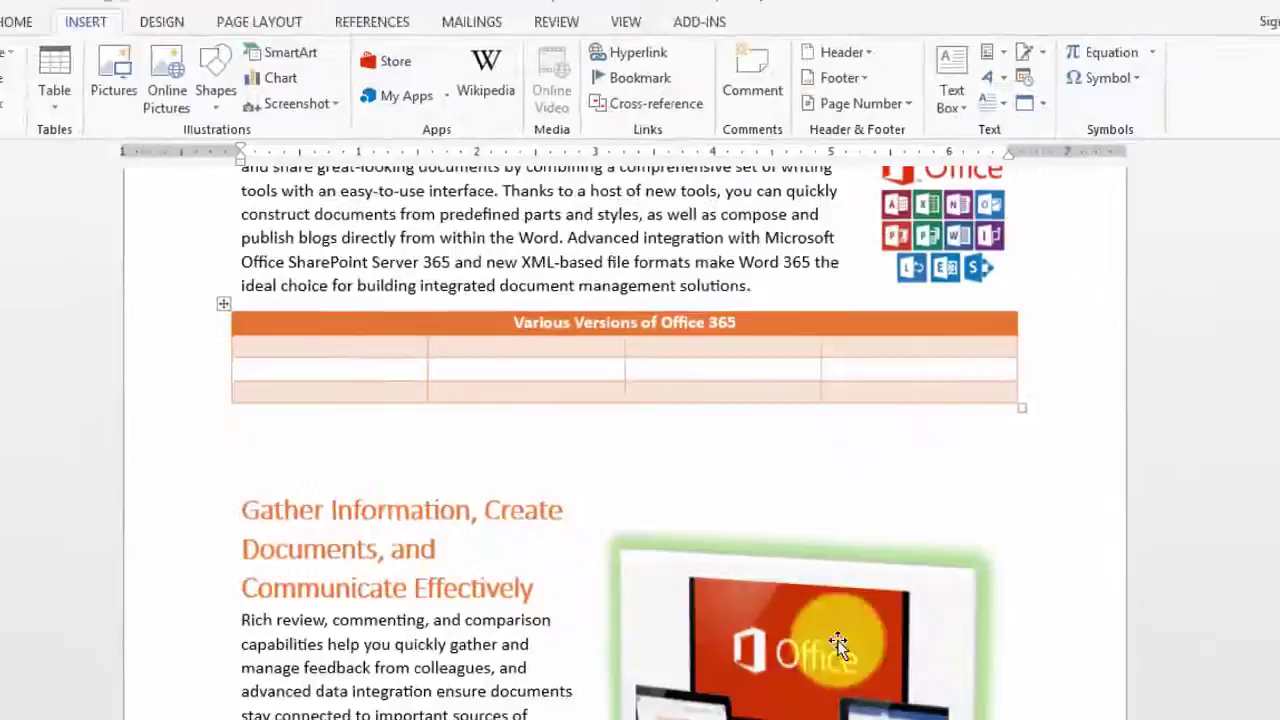
{"action": "scroll", "coordinate": [830, 600], "scroll_direction": "up", "scroll_amount": 4}
Insert the Facet (Odd Page) header with a blue corner page number from page 2
{"action": "left_click", "coordinate": [503, 472]}
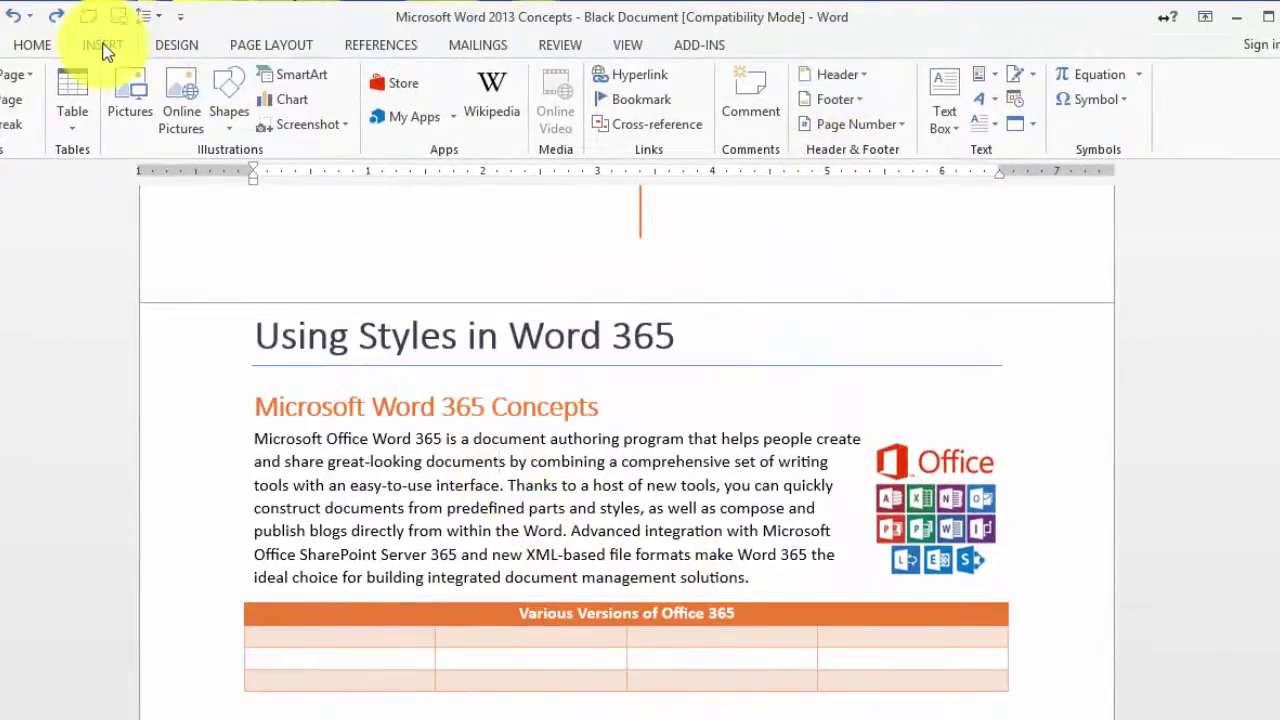
{"action": "left_click", "coordinate": [855, 76]}
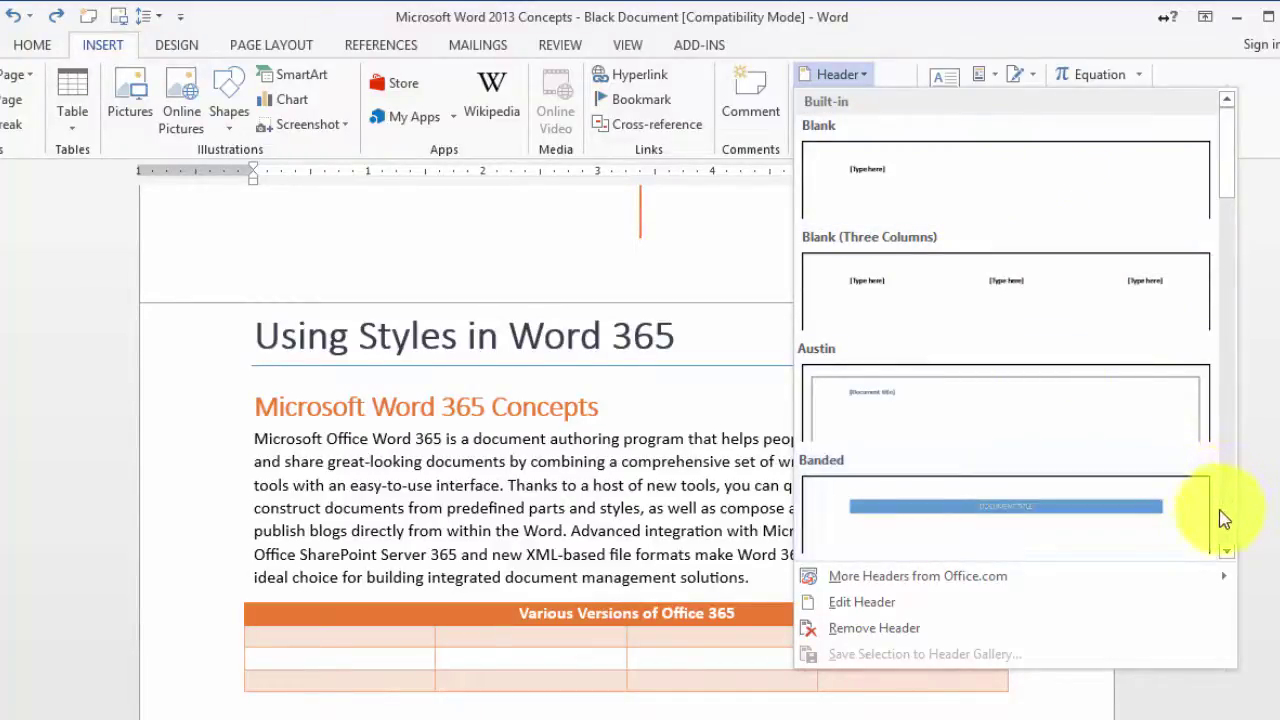
{"action": "scroll", "coordinate": [1223, 543], "scroll_direction": "down", "scroll_amount": 3}
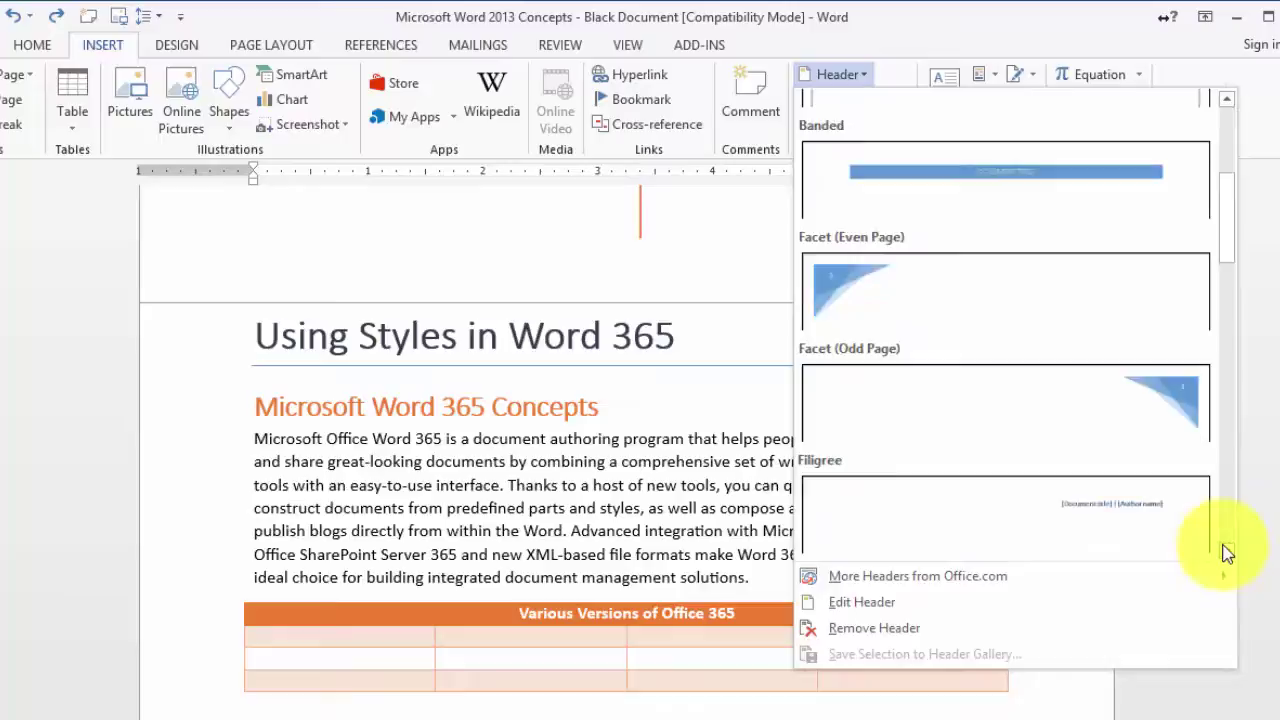
{"action": "scroll", "coordinate": [1228, 553], "scroll_direction": "down", "scroll_amount": 1}
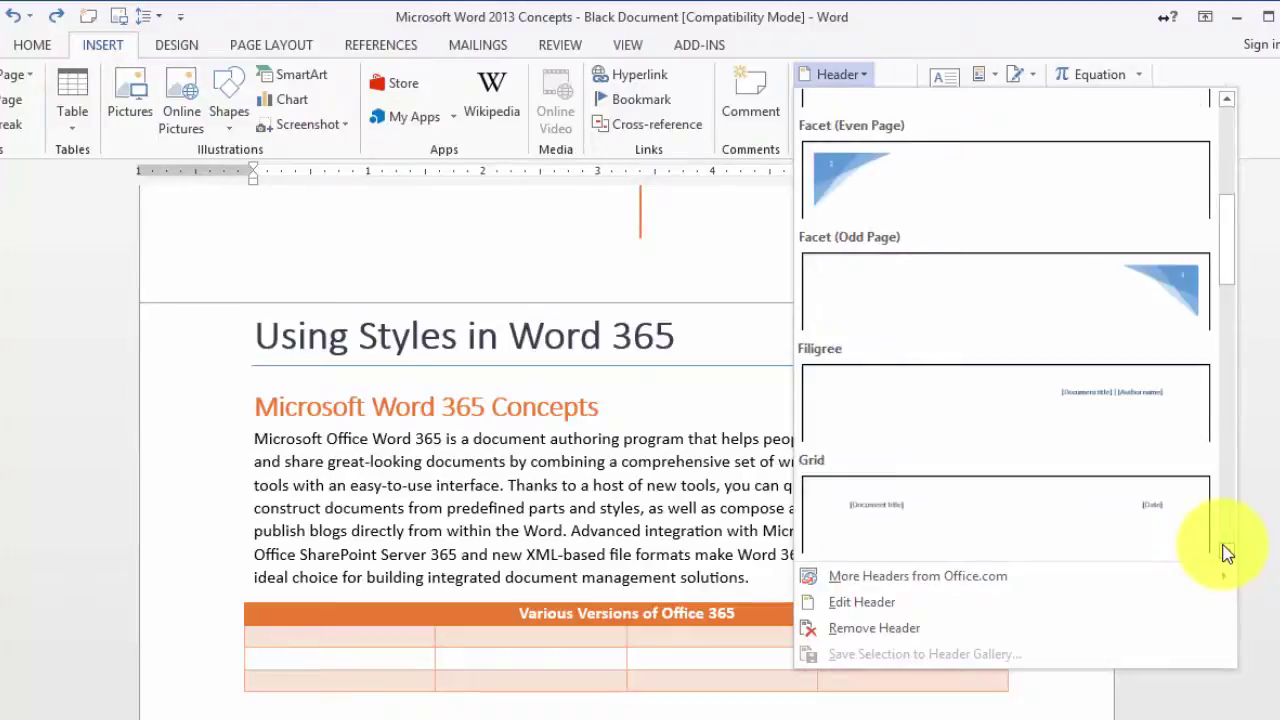
{"action": "left_click", "coordinate": [1161, 288]}
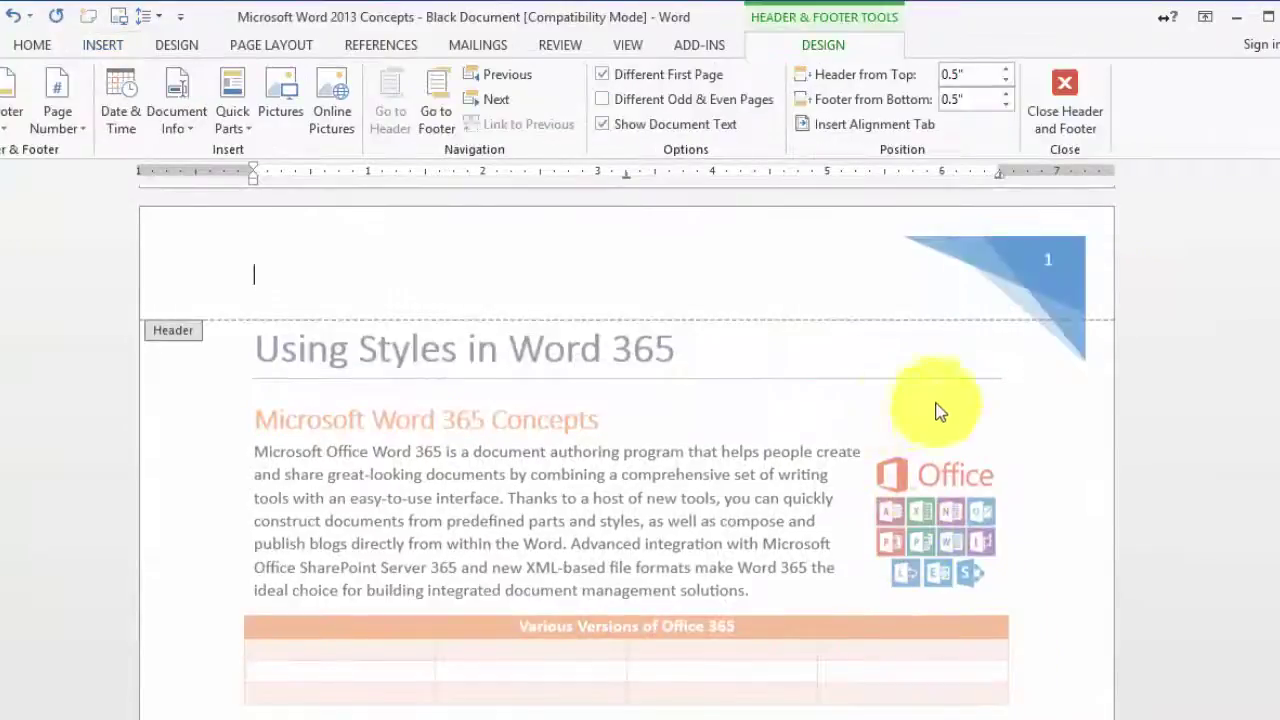
{"action": "scroll", "coordinate": [857, 489], "scroll_direction": "up", "scroll_amount": 4}
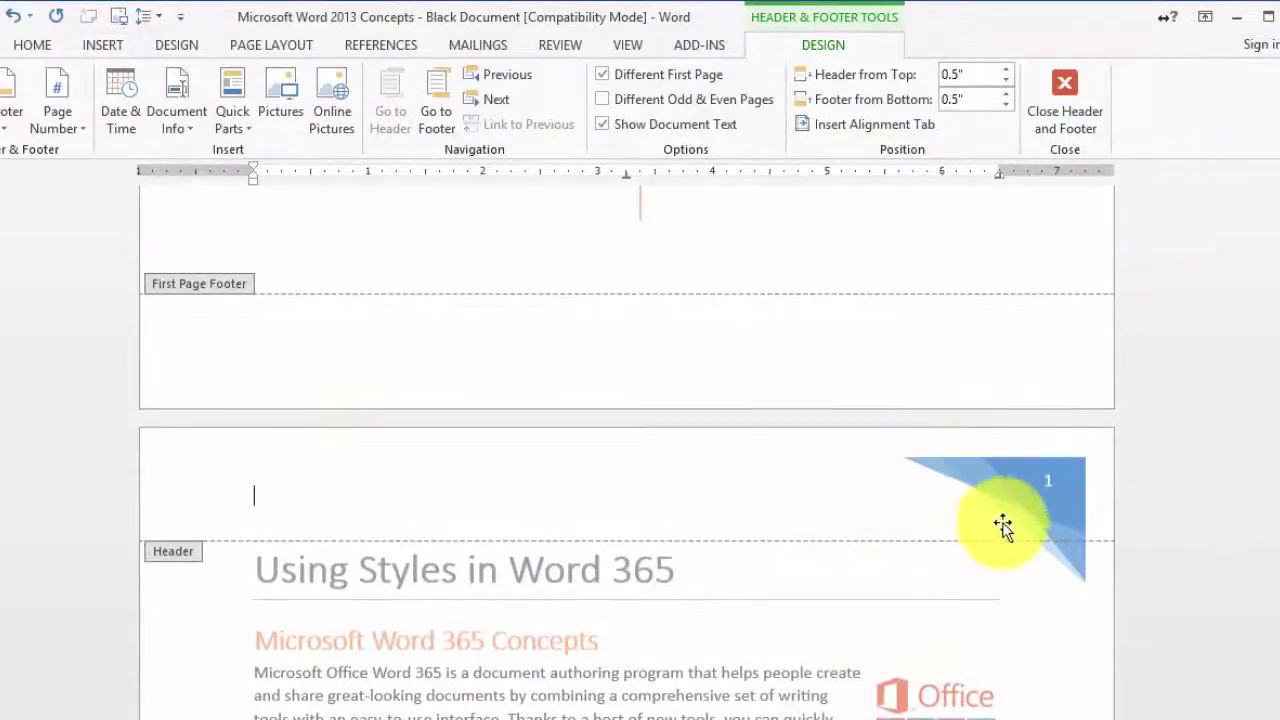
{"action": "scroll", "coordinate": [1029, 543], "scroll_direction": "up", "scroll_amount": 8}
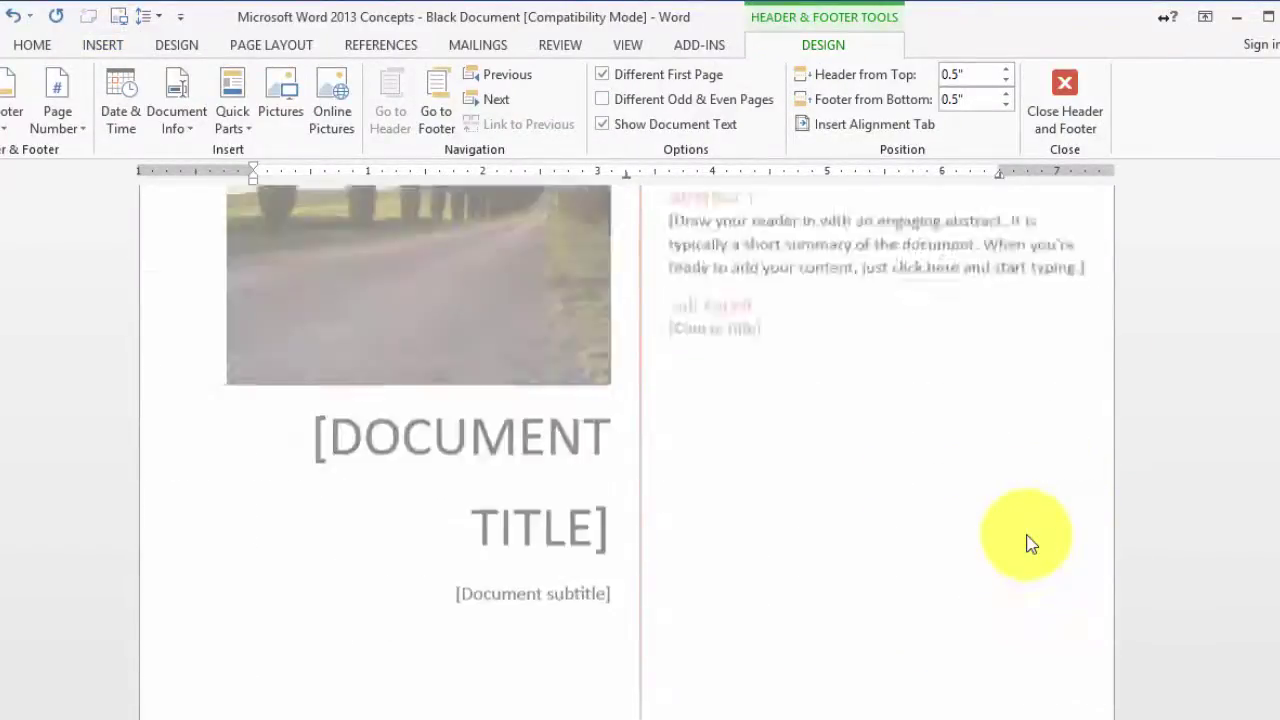
{"action": "scroll", "coordinate": [1029, 543], "scroll_direction": "up", "scroll_amount": 8}
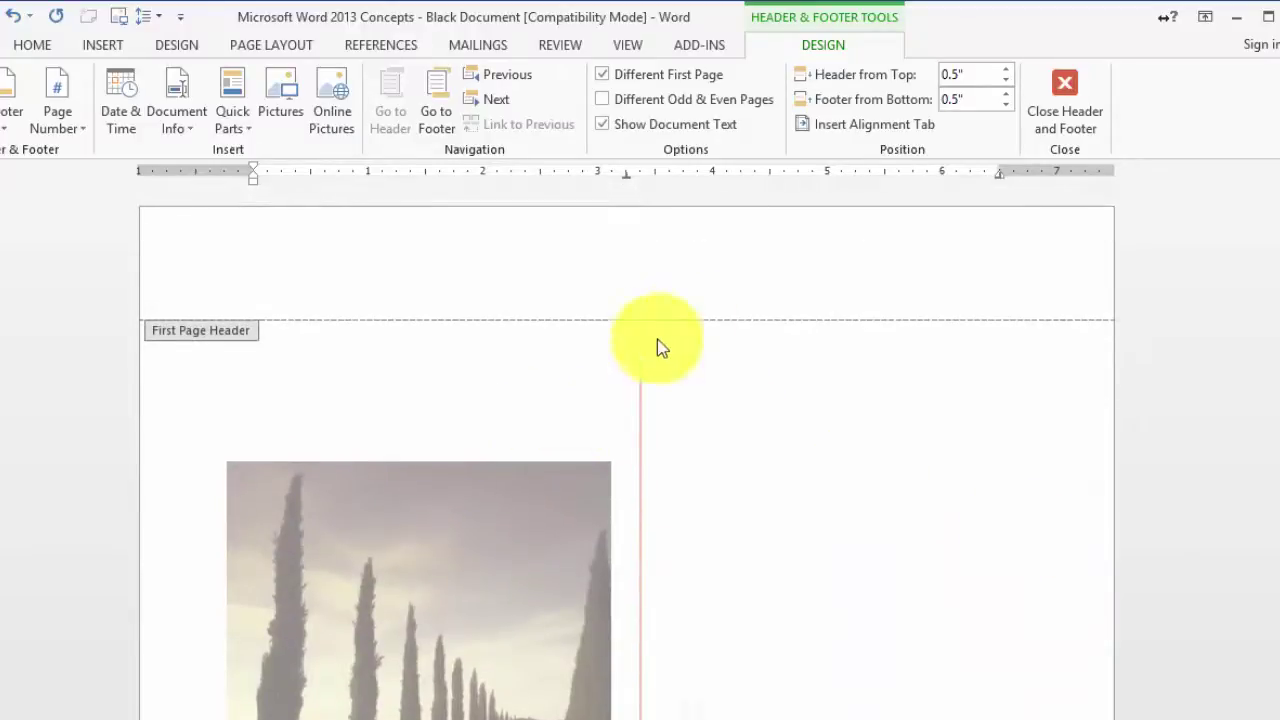
{"action": "scroll", "coordinate": [940, 565], "scroll_direction": "down", "scroll_amount": 4}
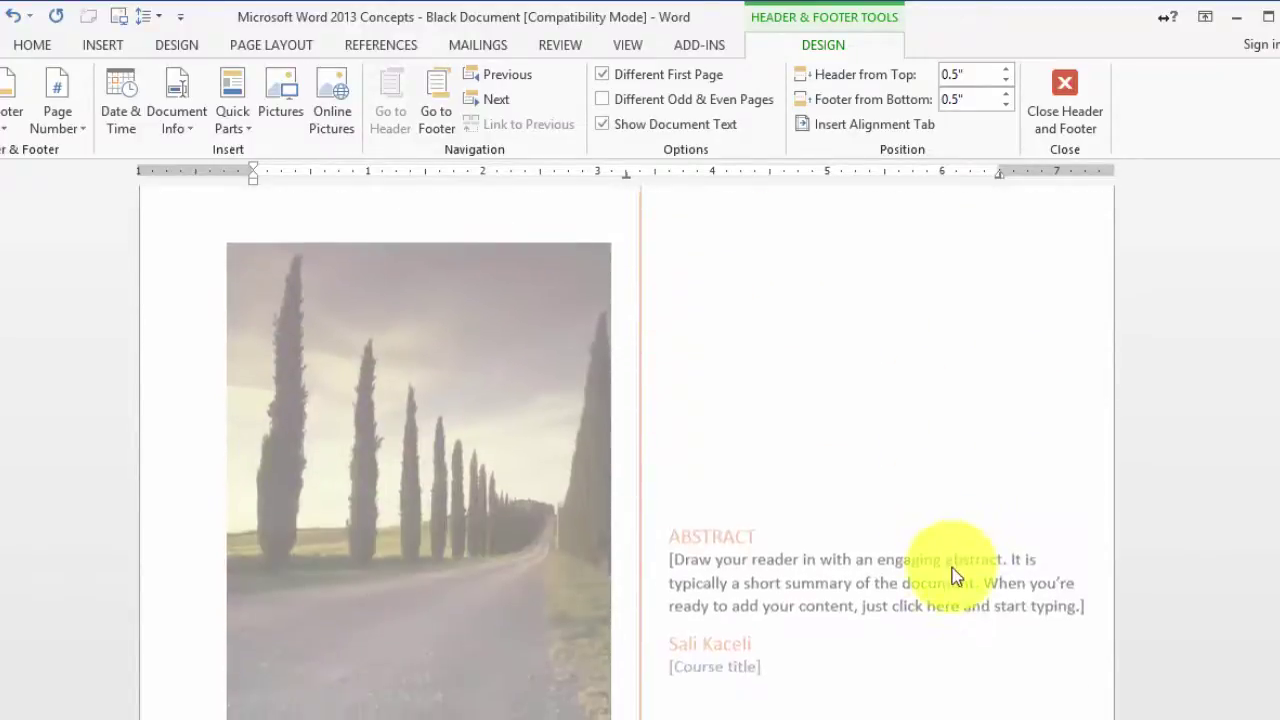
{"action": "scroll", "coordinate": [953, 575], "scroll_direction": "down", "scroll_amount": 15}
{"action": "scroll", "coordinate": [940, 570], "scroll_direction": "up", "scroll_amount": 3}
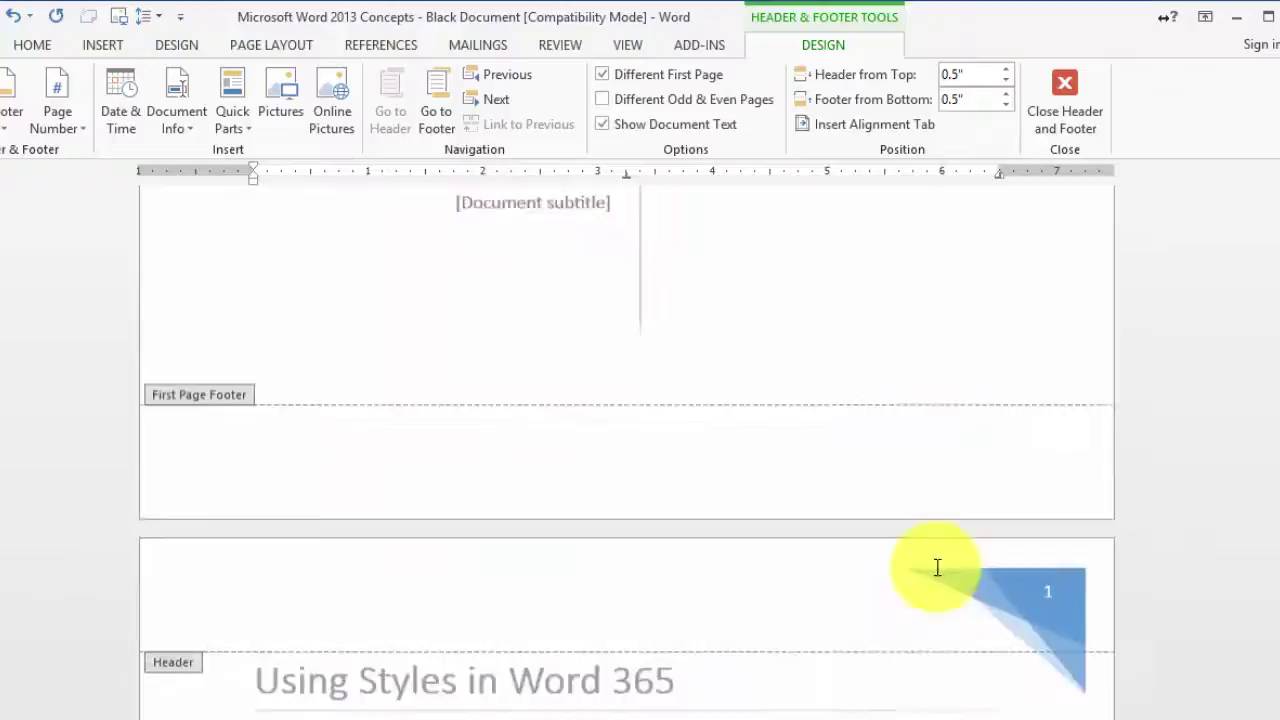
{"action": "scroll", "coordinate": [937, 568], "scroll_direction": "up", "scroll_amount": 2}
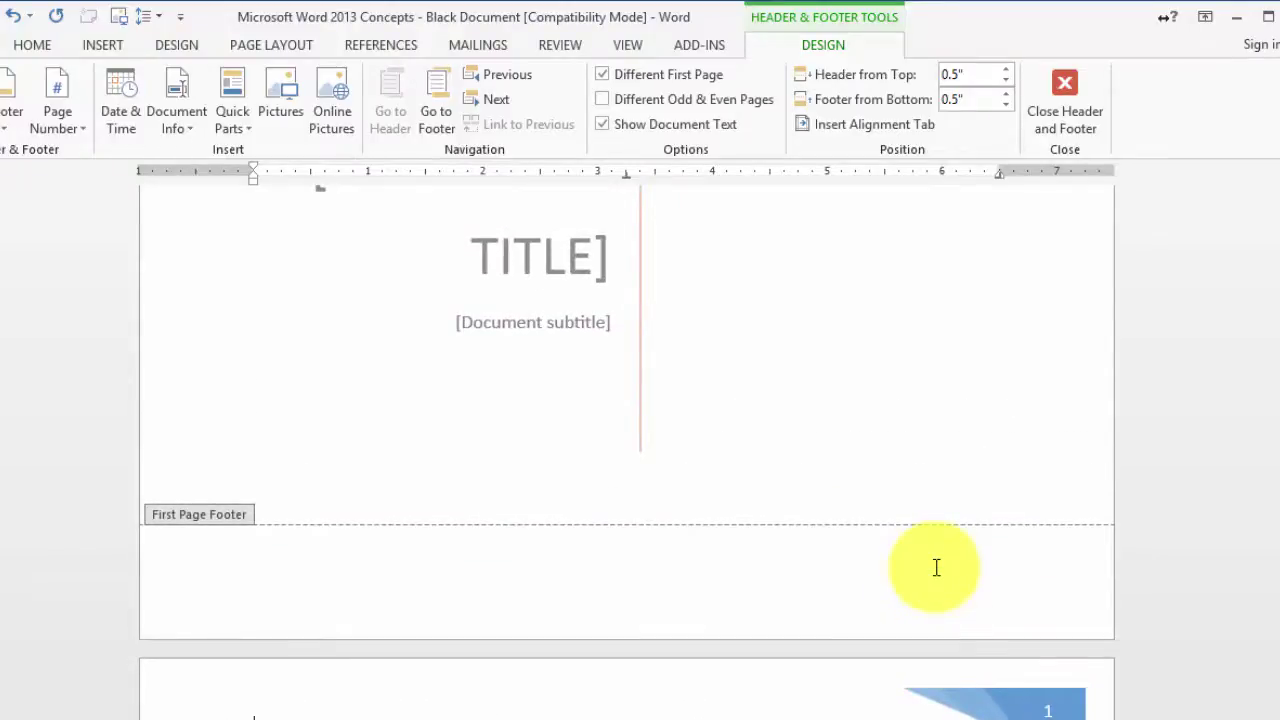
{"action": "scroll", "coordinate": [848, 489], "scroll_direction": "up", "scroll_amount": 10}
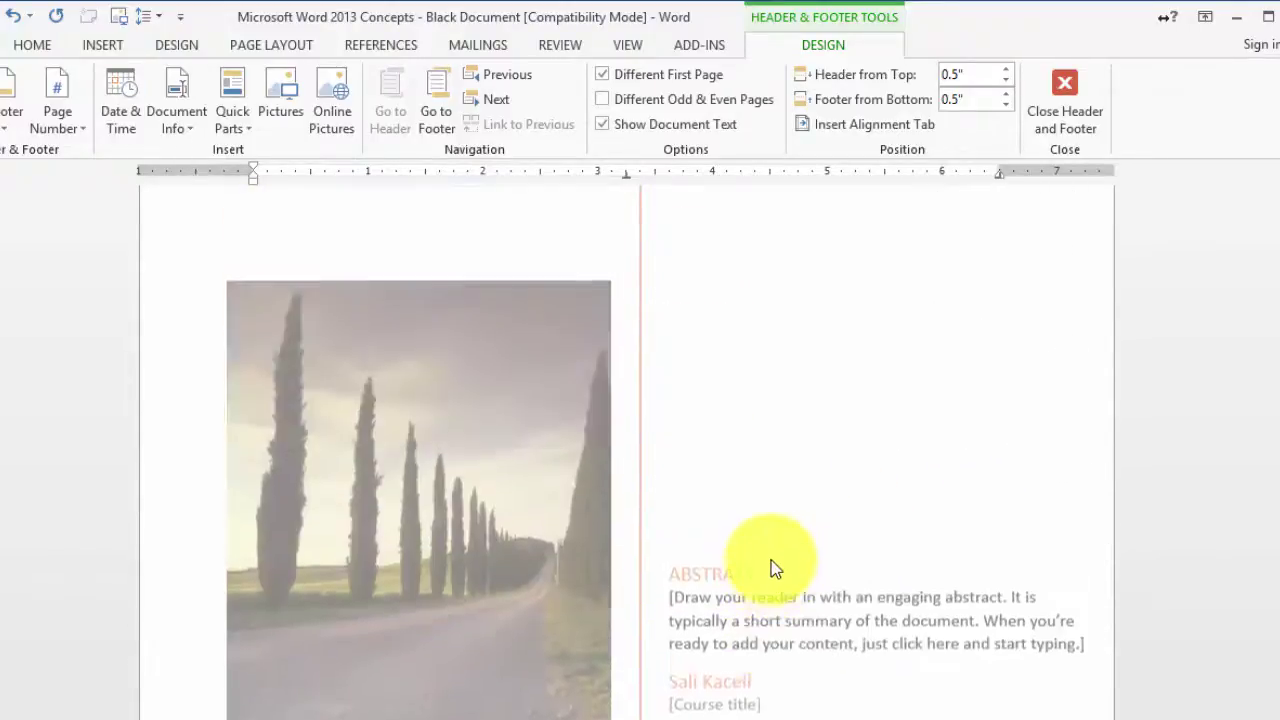
{"action": "scroll", "coordinate": [771, 566], "scroll_direction": "up", "scroll_amount": 3}
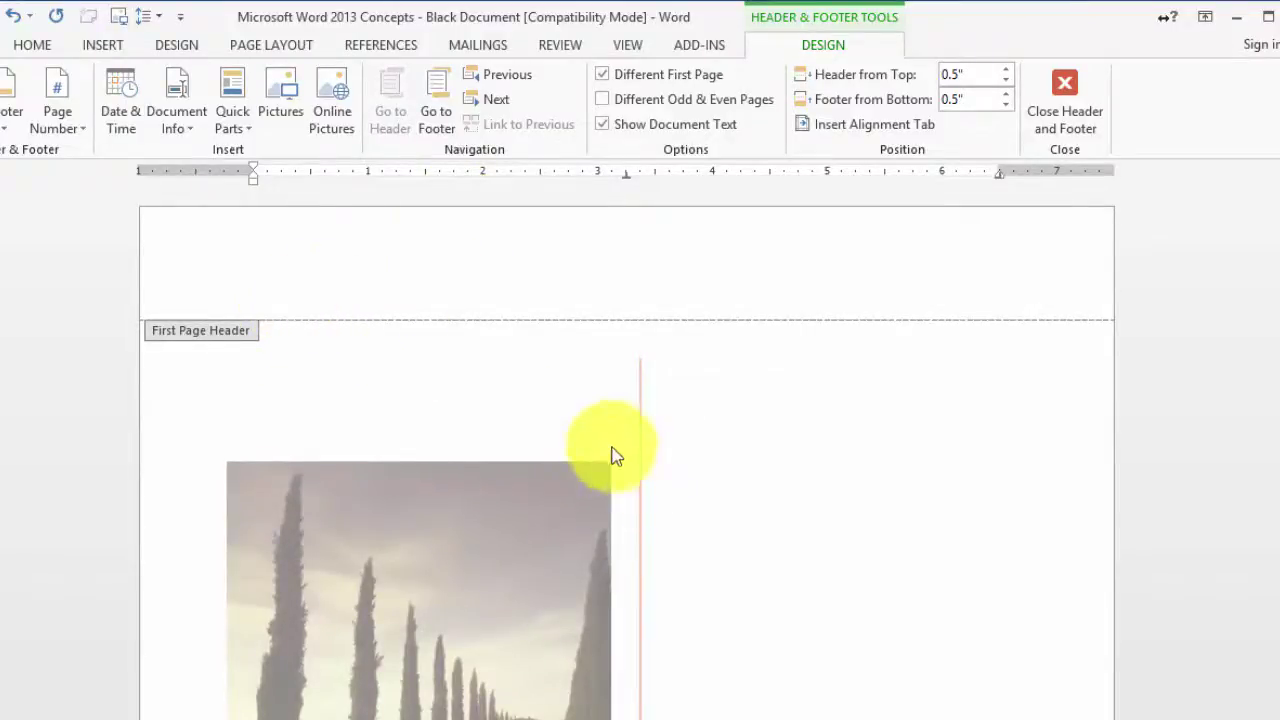
{"action": "scroll", "coordinate": [903, 644], "scroll_direction": "down", "scroll_amount": 14}
{"action": "left_click", "coordinate": [940, 653]}
{"action": "scroll", "coordinate": [940, 653], "scroll_direction": "down", "scroll_amount": 3}
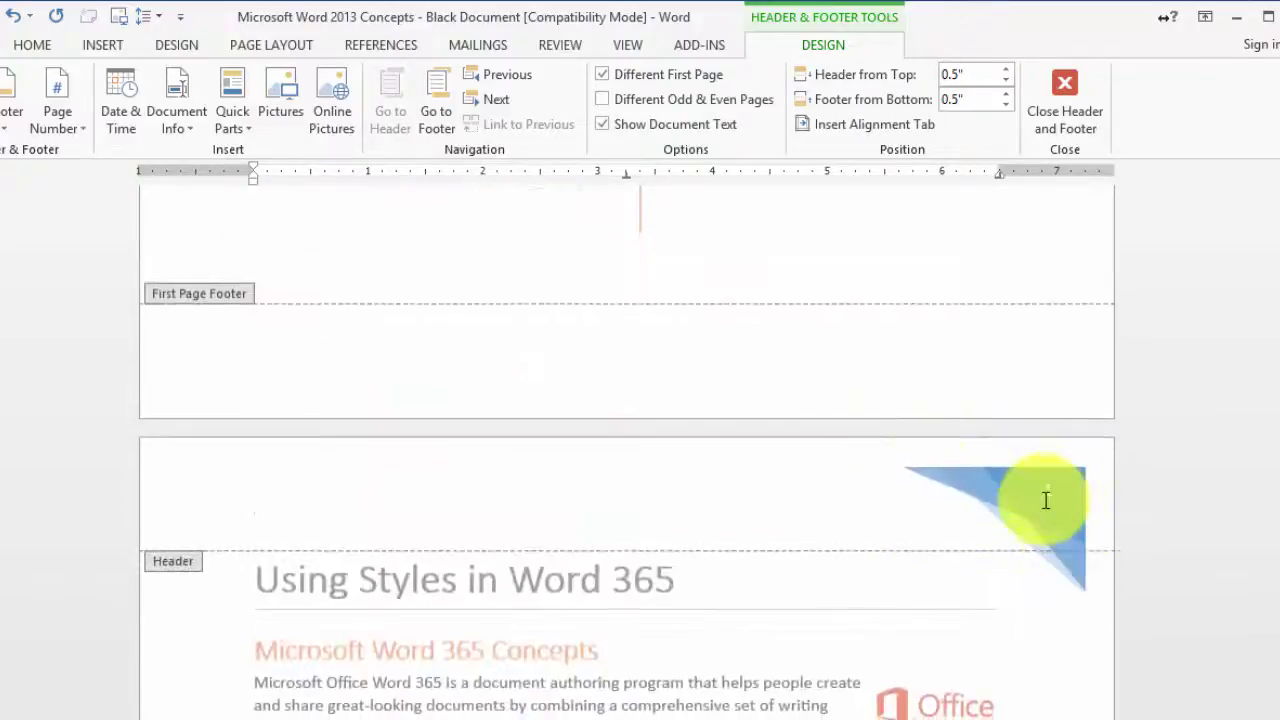
{"action": "left_click", "coordinate": [1046, 500]}
{"action": "left_click", "coordinate": [1069, 593]}
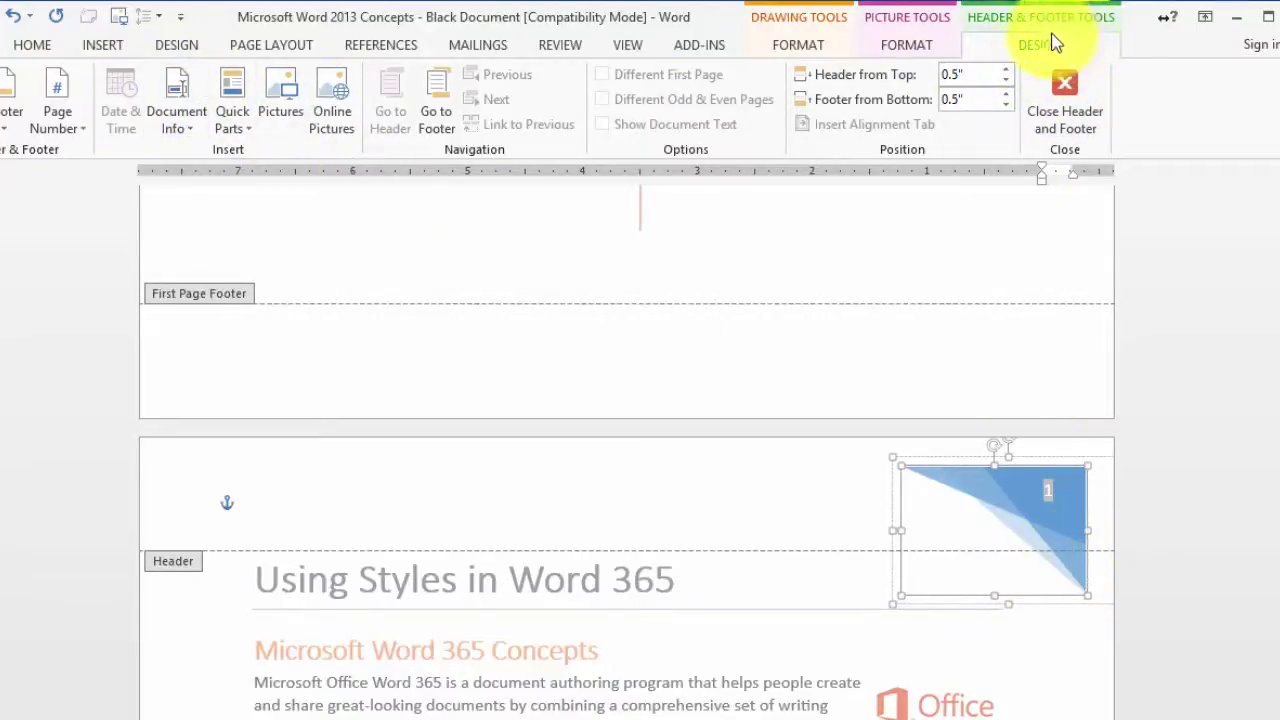
{"action": "left_click", "coordinate": [1043, 600]}
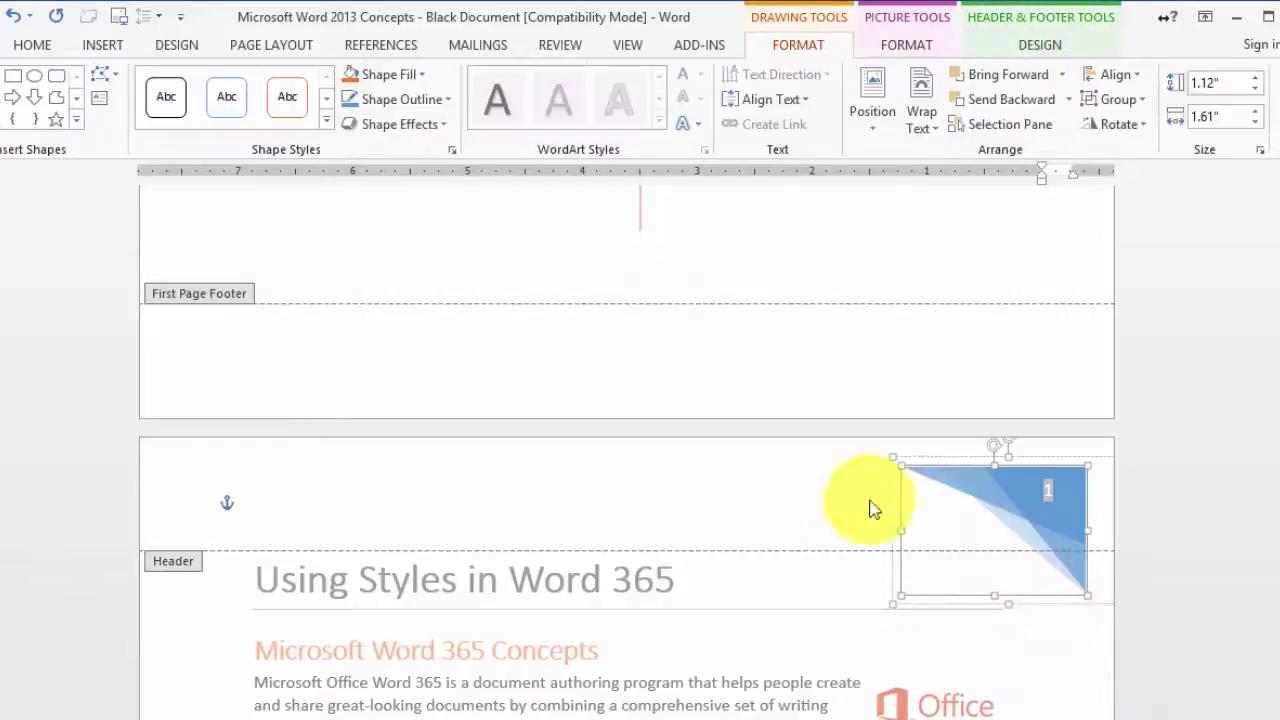
{"action": "left_click", "coordinate": [1040, 44]}
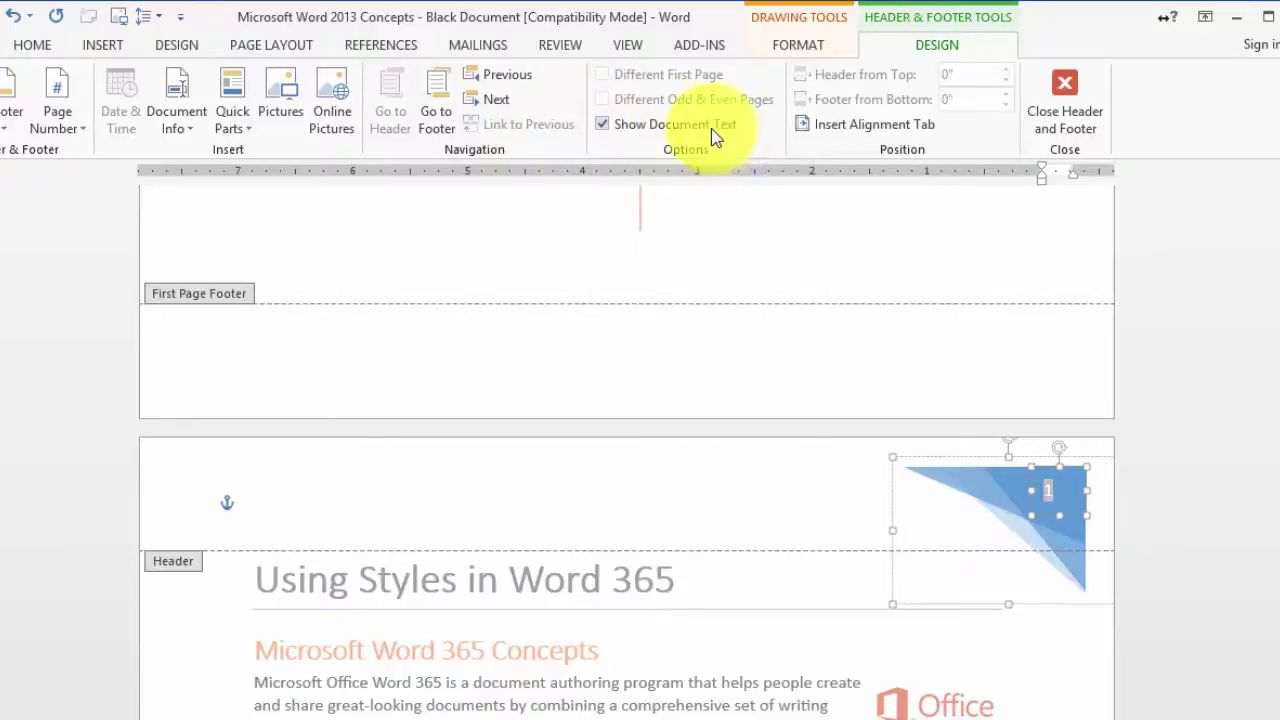
{"action": "left_click", "coordinate": [263, 497]}
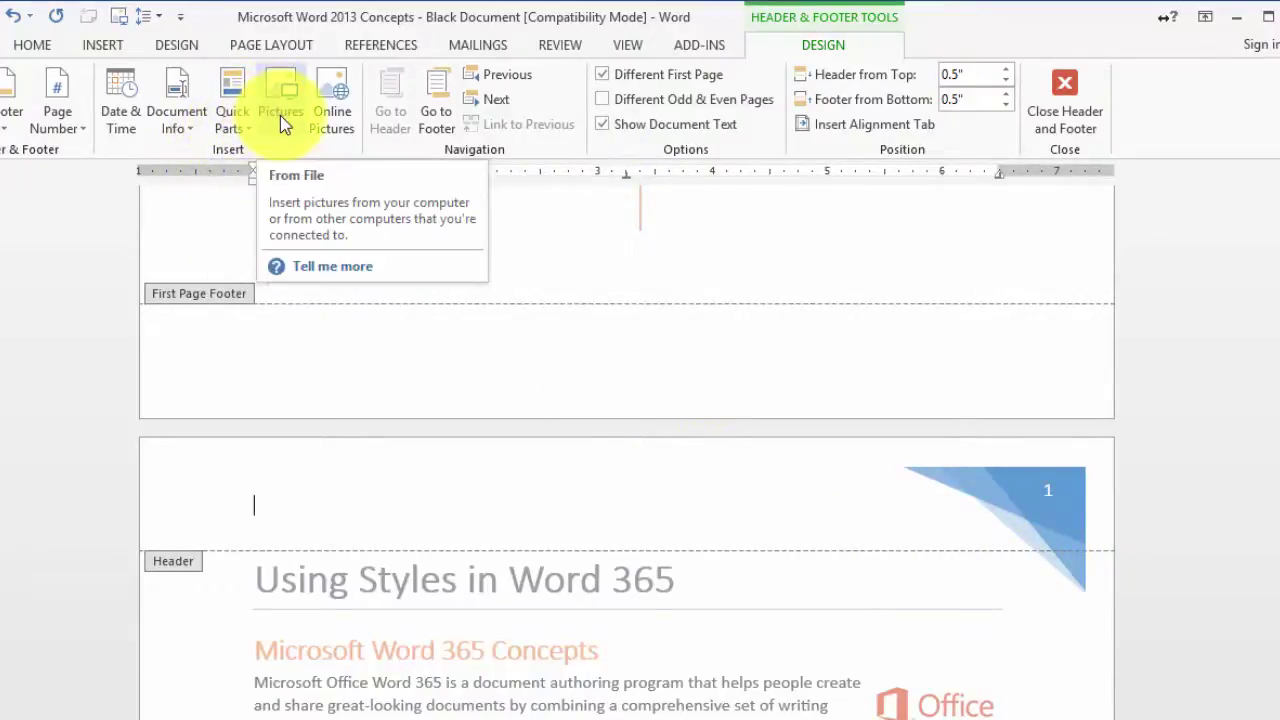
{"action": "left_click", "coordinate": [237, 137]}
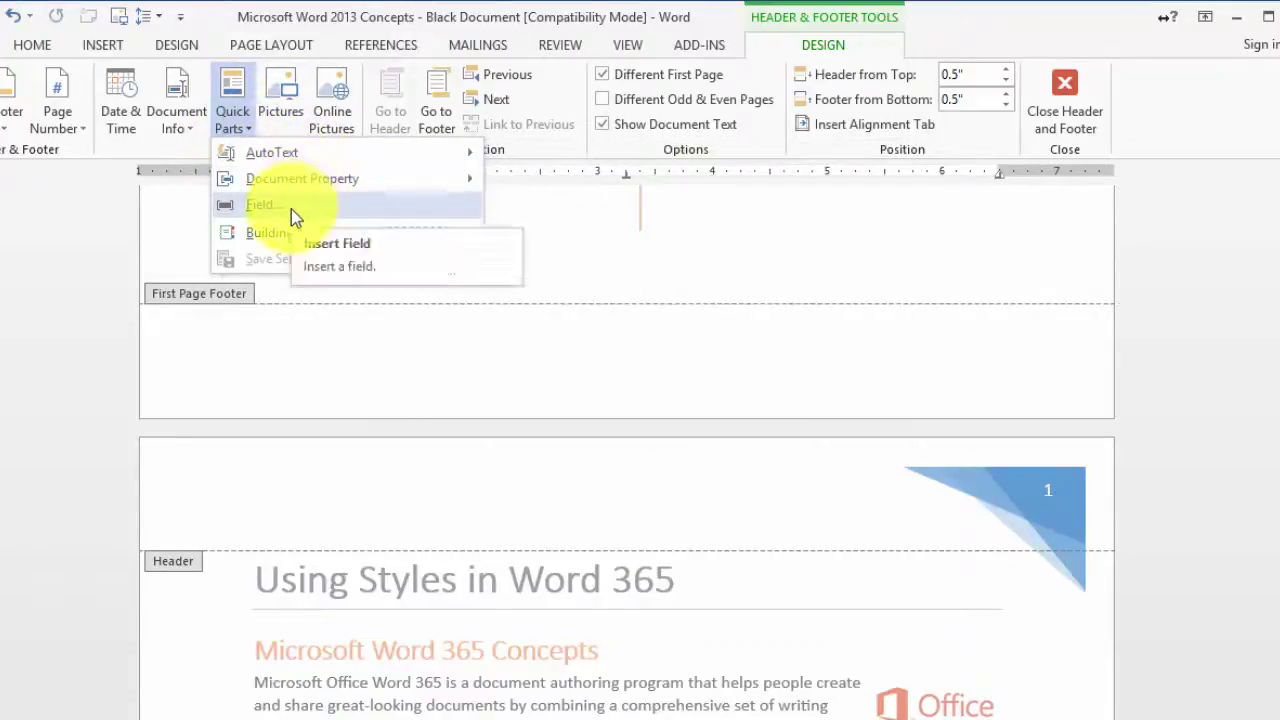
{"action": "left_click", "coordinate": [294, 206]}
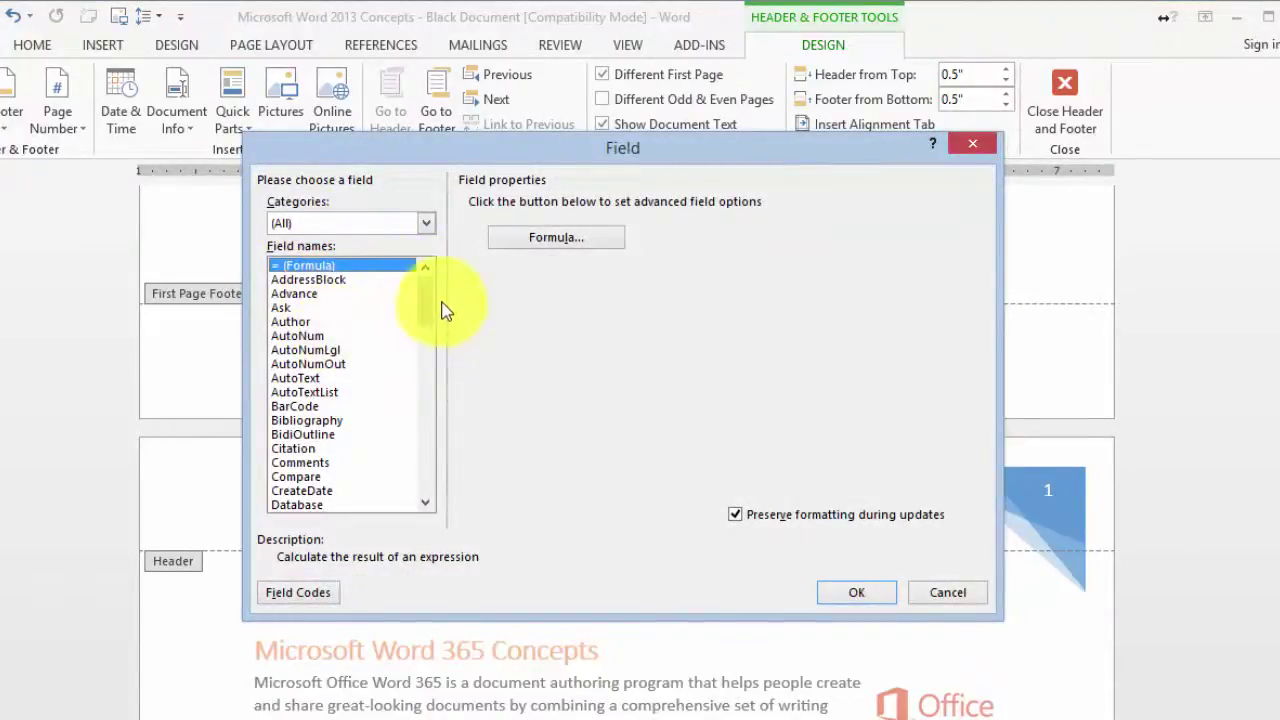
{"action": "left_click_drag", "start_coordinate": [424, 305], "coordinate": [428, 371]}
{"action": "left_click", "coordinate": [302, 365]}
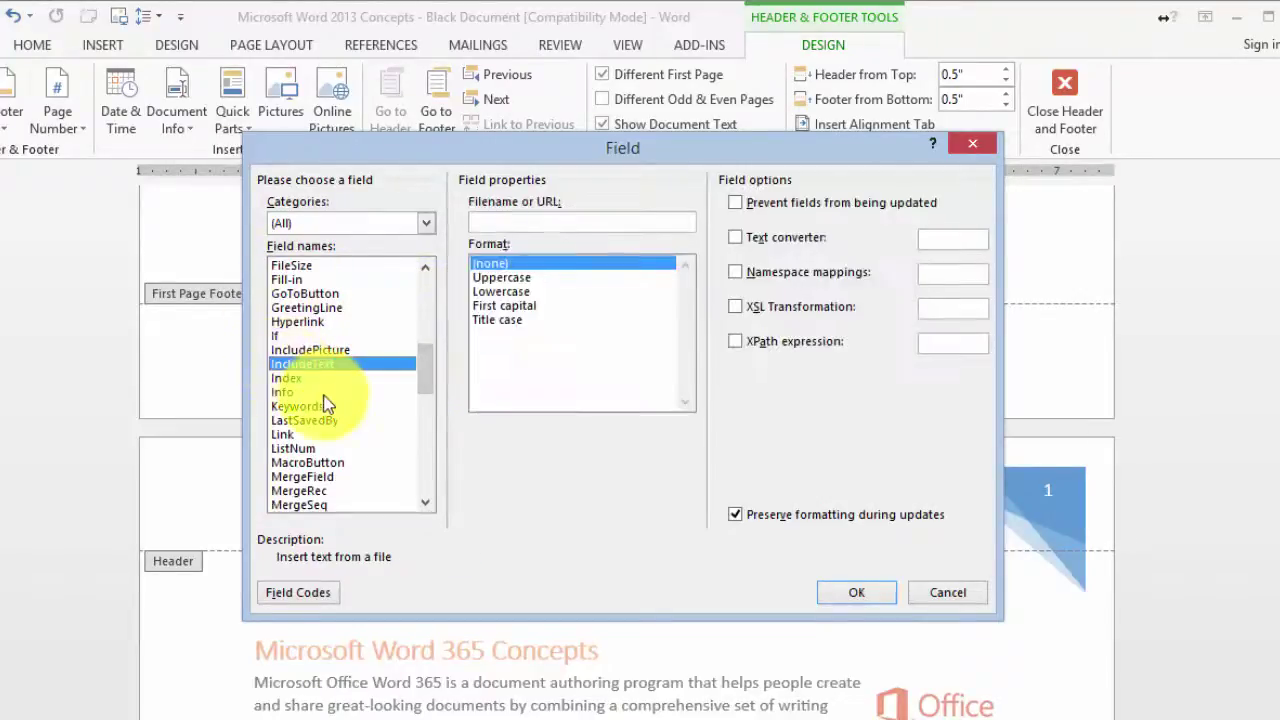
{"action": "left_click", "coordinate": [300, 392]}
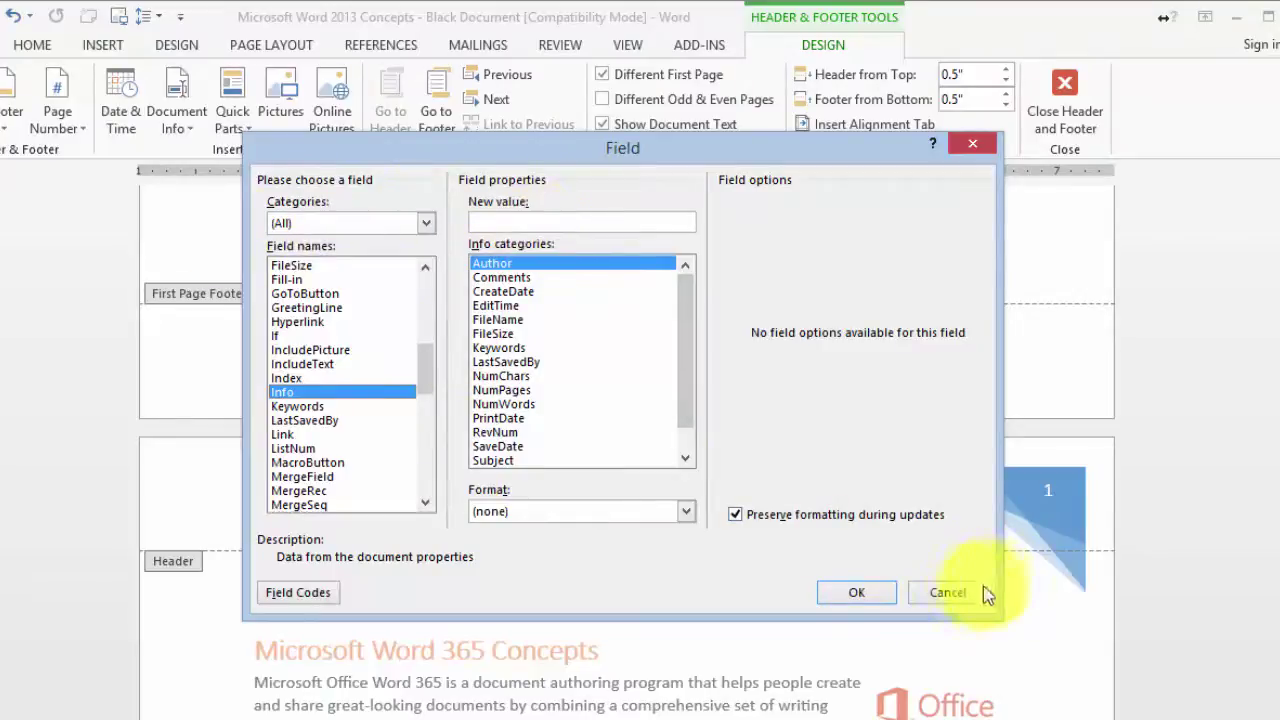
{"action": "left_click", "coordinate": [947, 592]}
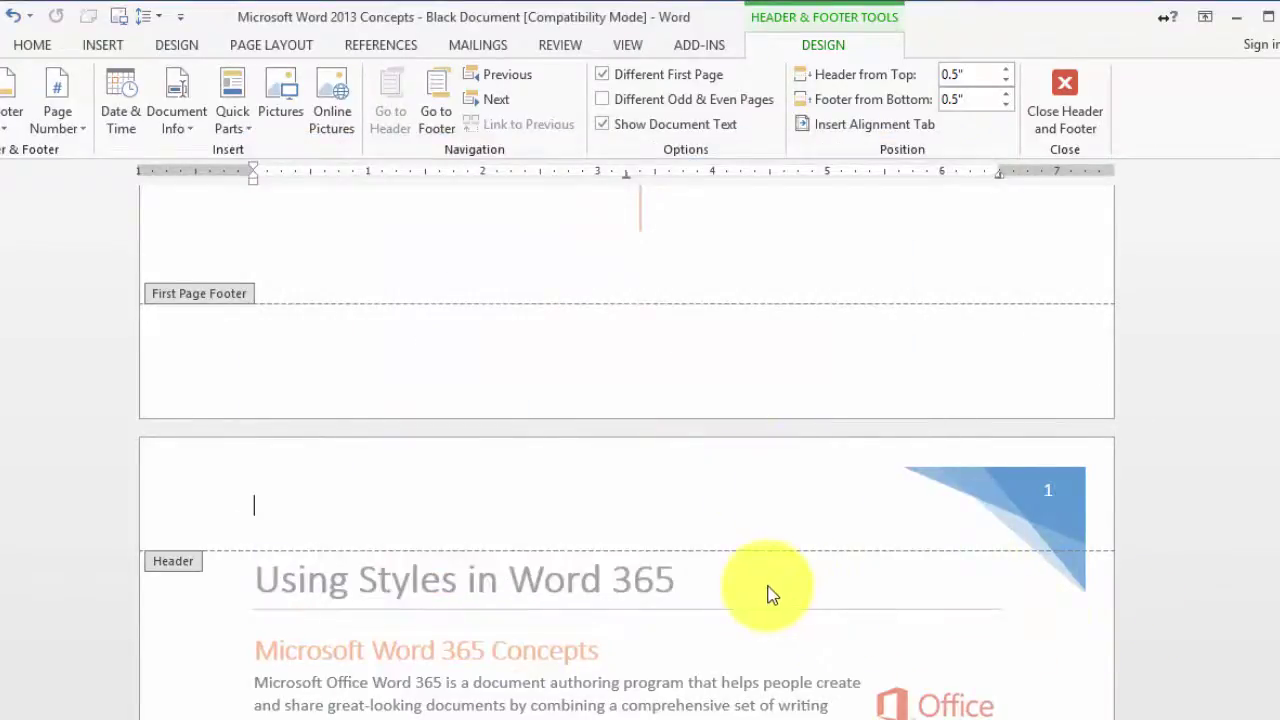
{"action": "scroll", "coordinate": [770, 594], "scroll_direction": "down", "scroll_amount": 15}
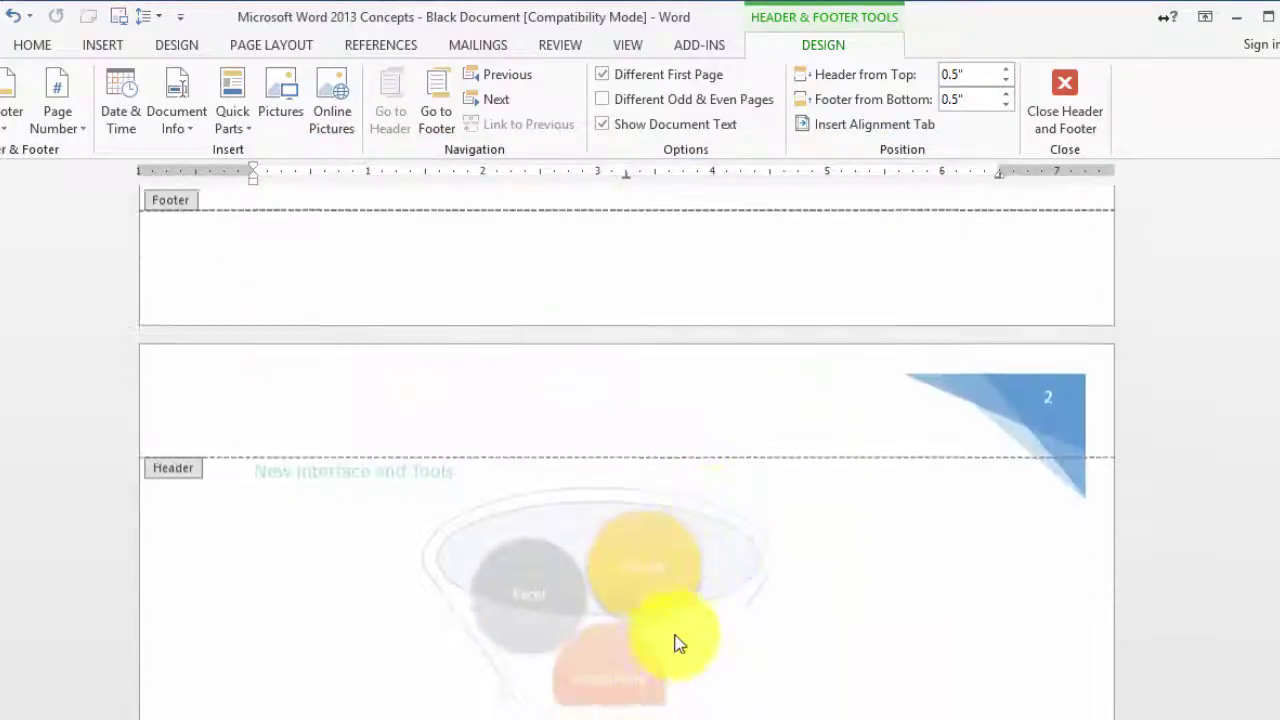
{"action": "scroll", "coordinate": [676, 643], "scroll_direction": "down", "scroll_amount": 12}
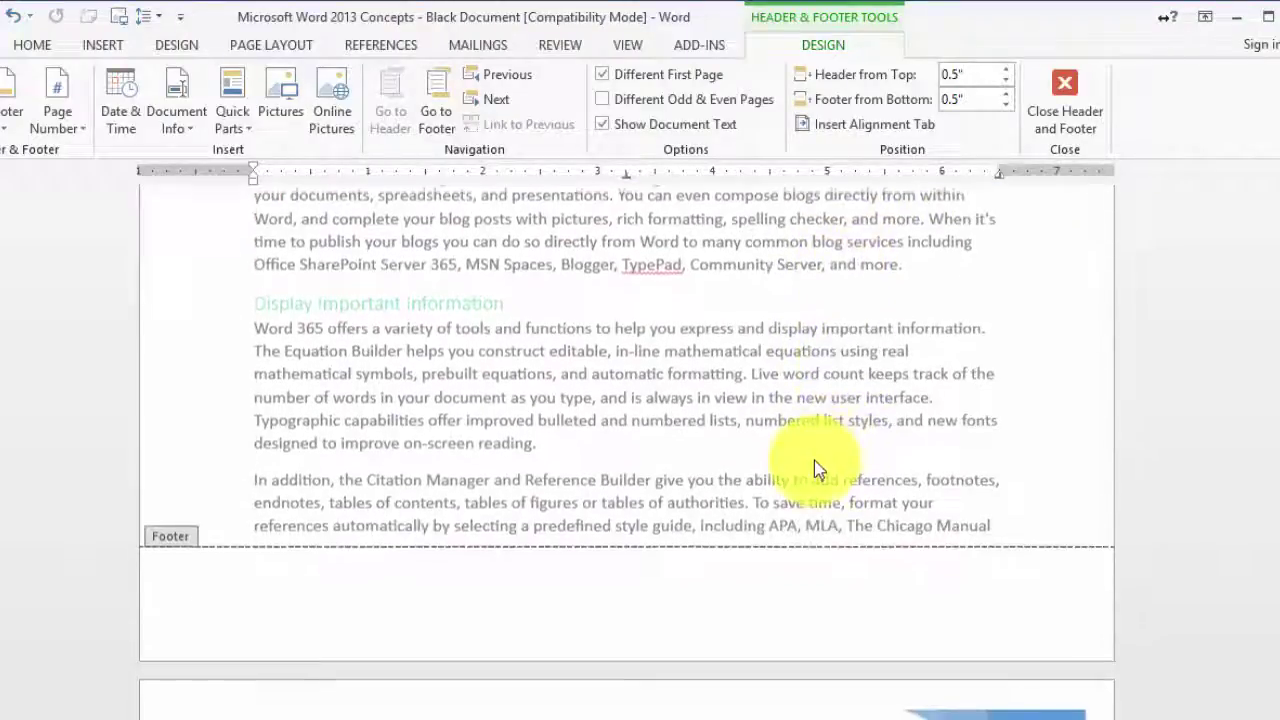
{"action": "scroll", "coordinate": [825, 460], "scroll_direction": "down", "scroll_amount": 4}
{"action": "scroll", "coordinate": [1030, 420], "scroll_direction": "up", "scroll_amount": 1}
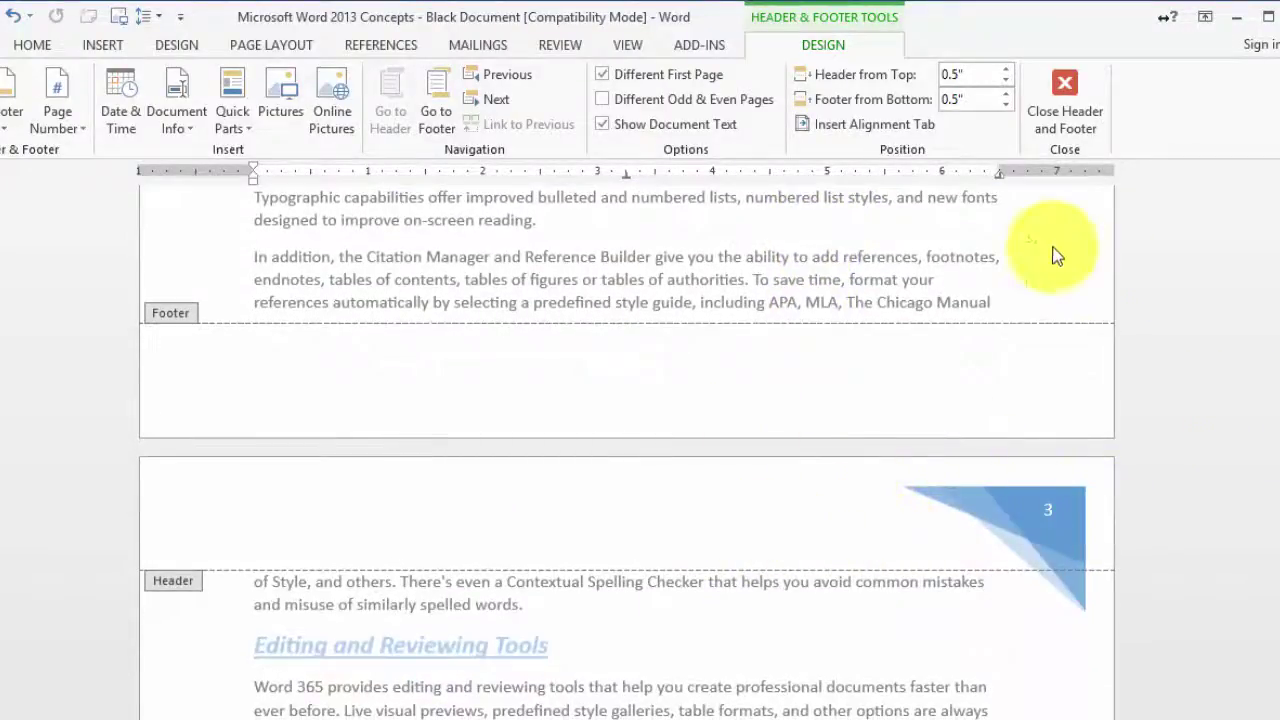
{"action": "scroll", "coordinate": [931, 600], "scroll_direction": "down", "scroll_amount": 5}
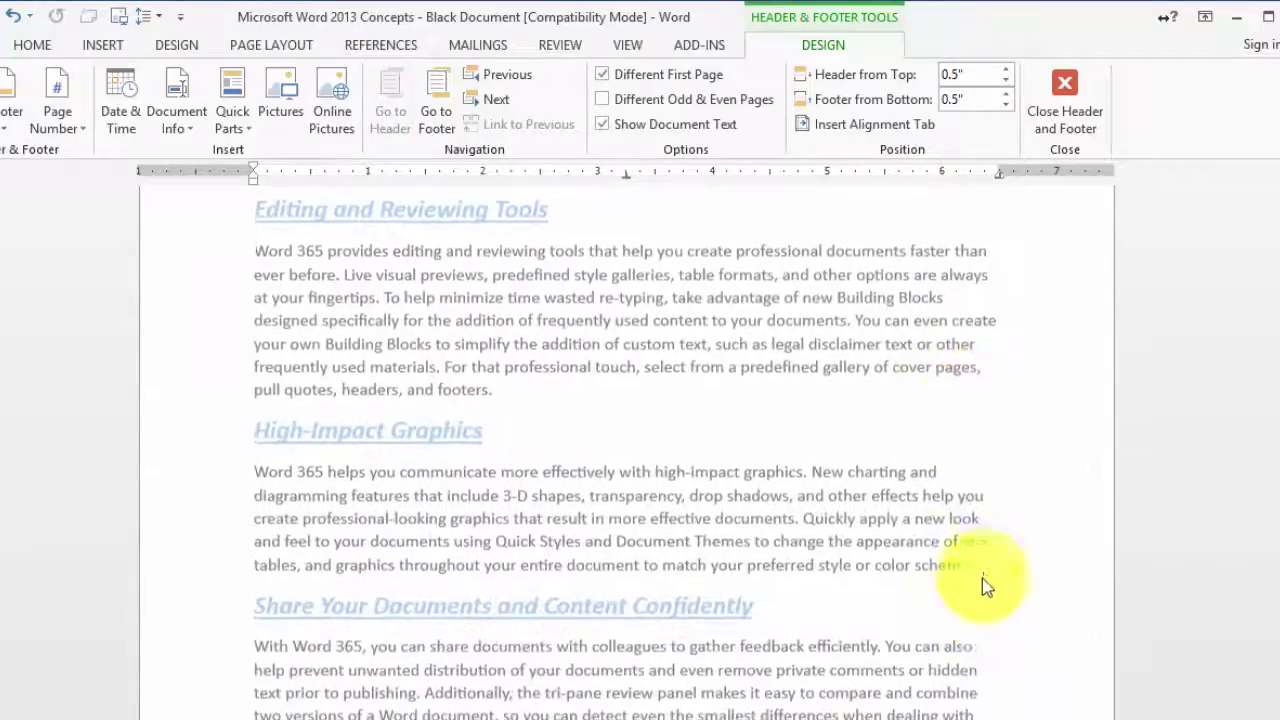
{"action": "scroll", "coordinate": [982, 578], "scroll_direction": "down", "scroll_amount": 12}
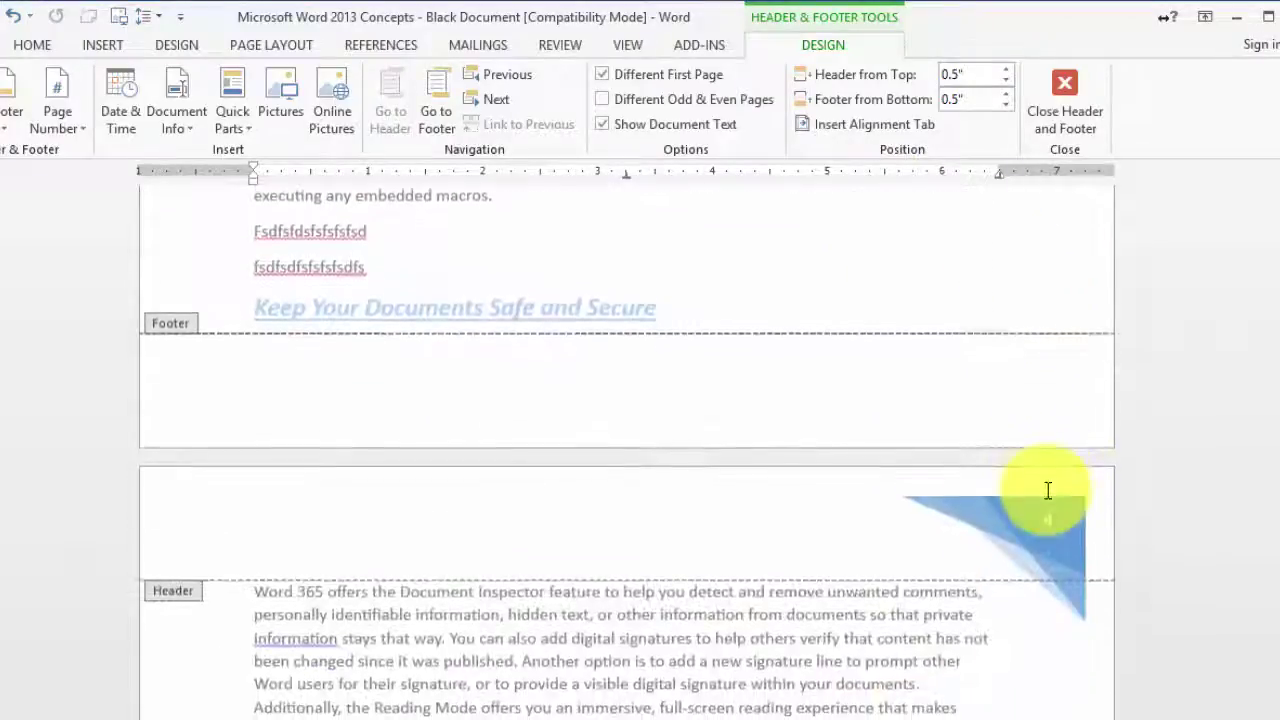
{"action": "scroll", "coordinate": [1030, 480], "scroll_direction": "down", "scroll_amount": 3}
{"action": "scroll", "coordinate": [797, 484], "scroll_direction": "down", "scroll_amount": 3}
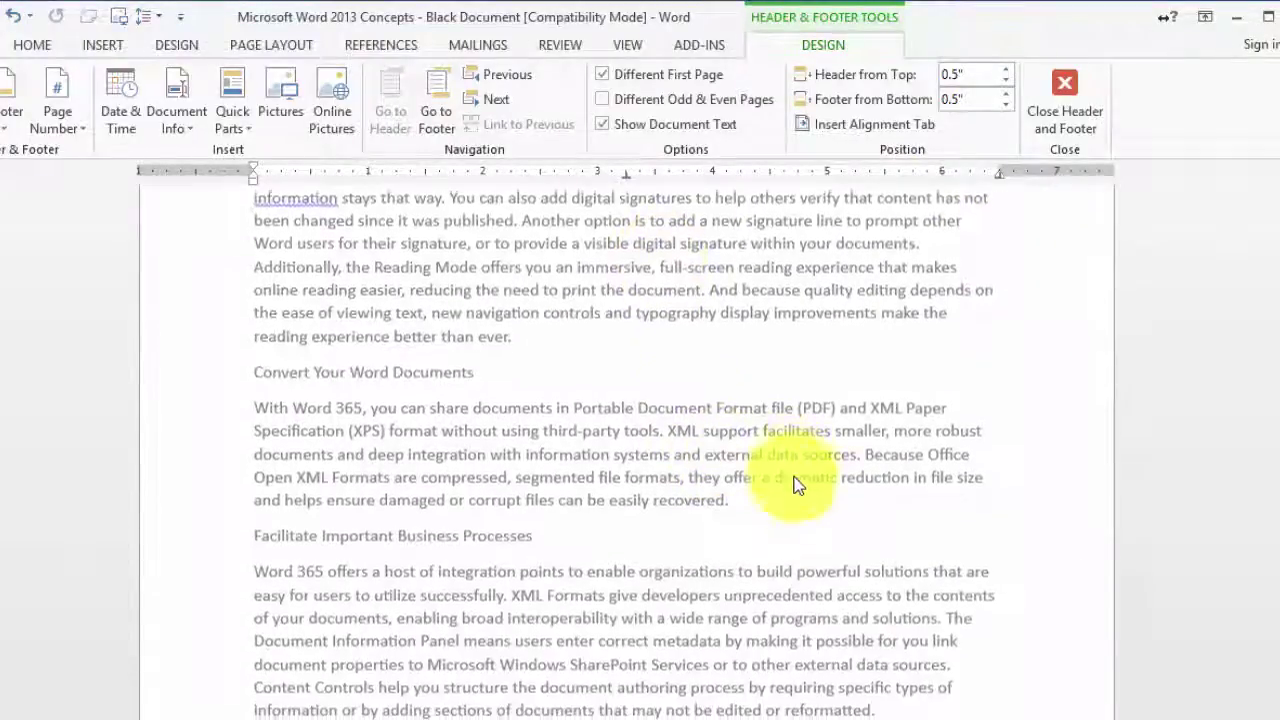
{"action": "scroll", "coordinate": [790, 480], "scroll_direction": "down", "scroll_amount": 12}
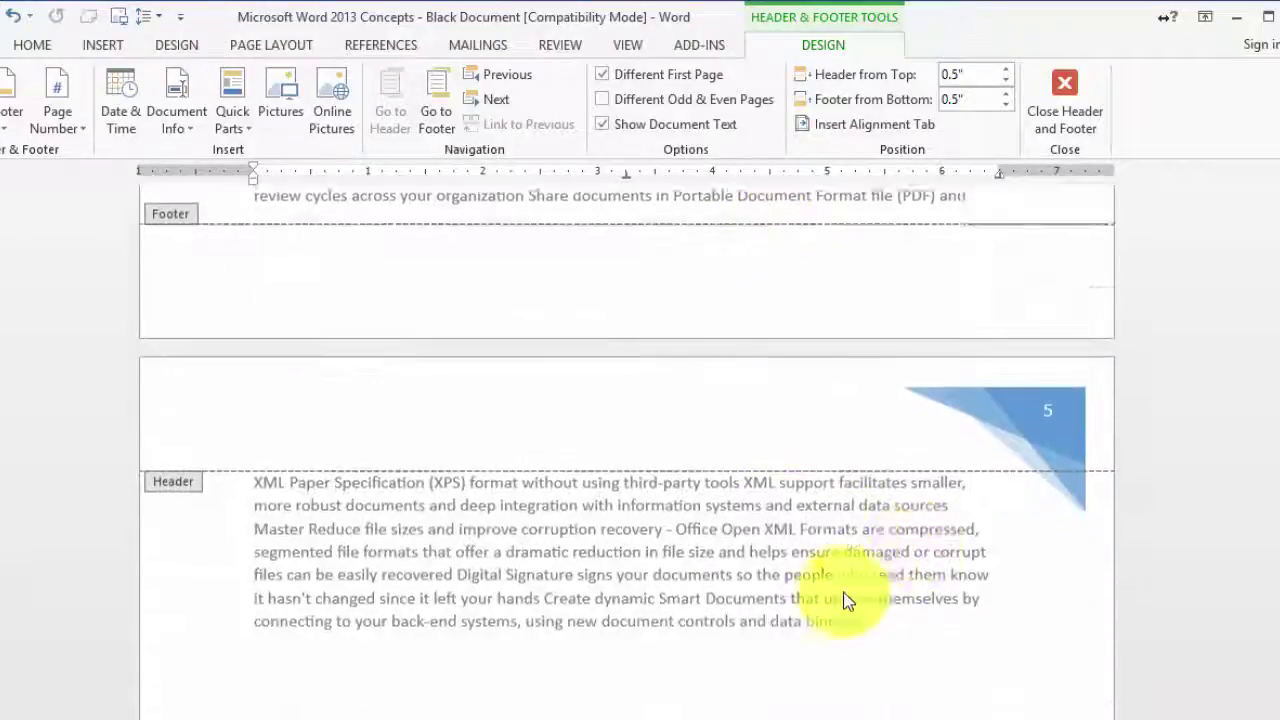
{"action": "scroll", "coordinate": [845, 595], "scroll_direction": "down", "scroll_amount": 2}
{"action": "scroll", "coordinate": [846, 580], "scroll_direction": "up", "scroll_amount": 4}
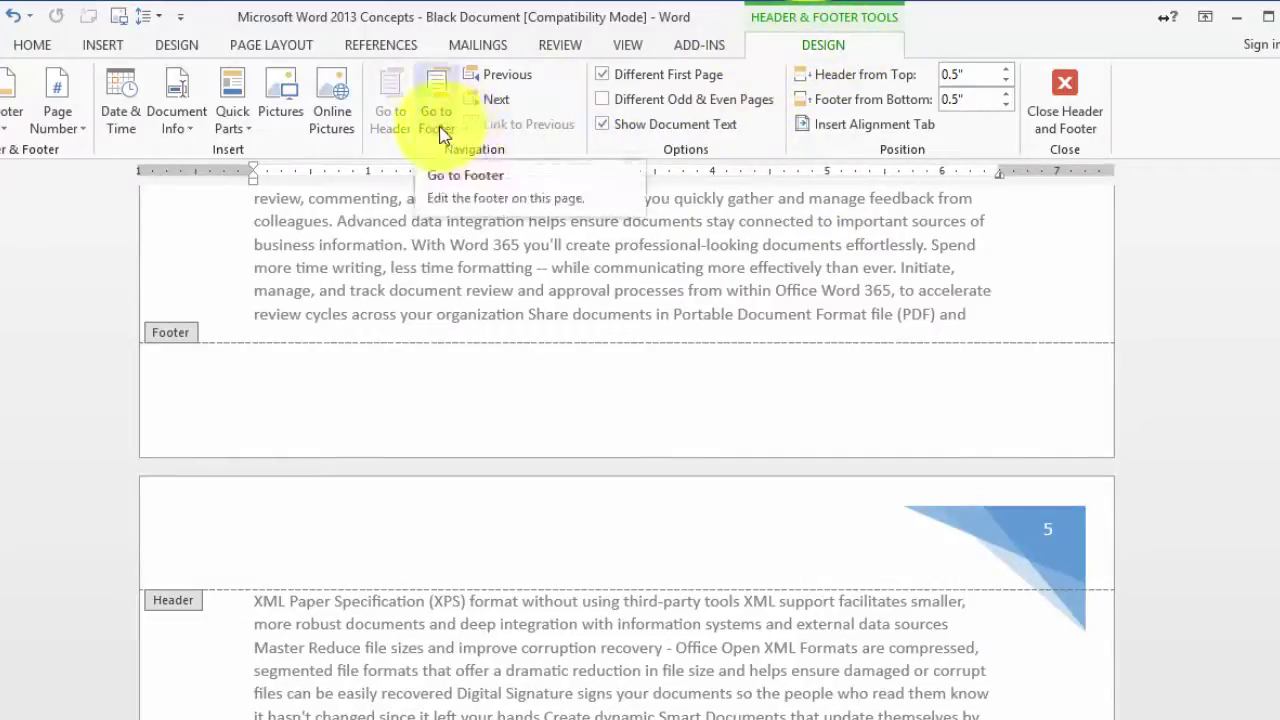
Add the Facet (Odd Page) footer design from the Insert tab's Footer gallery
{"action": "left_click", "coordinate": [105, 45]}
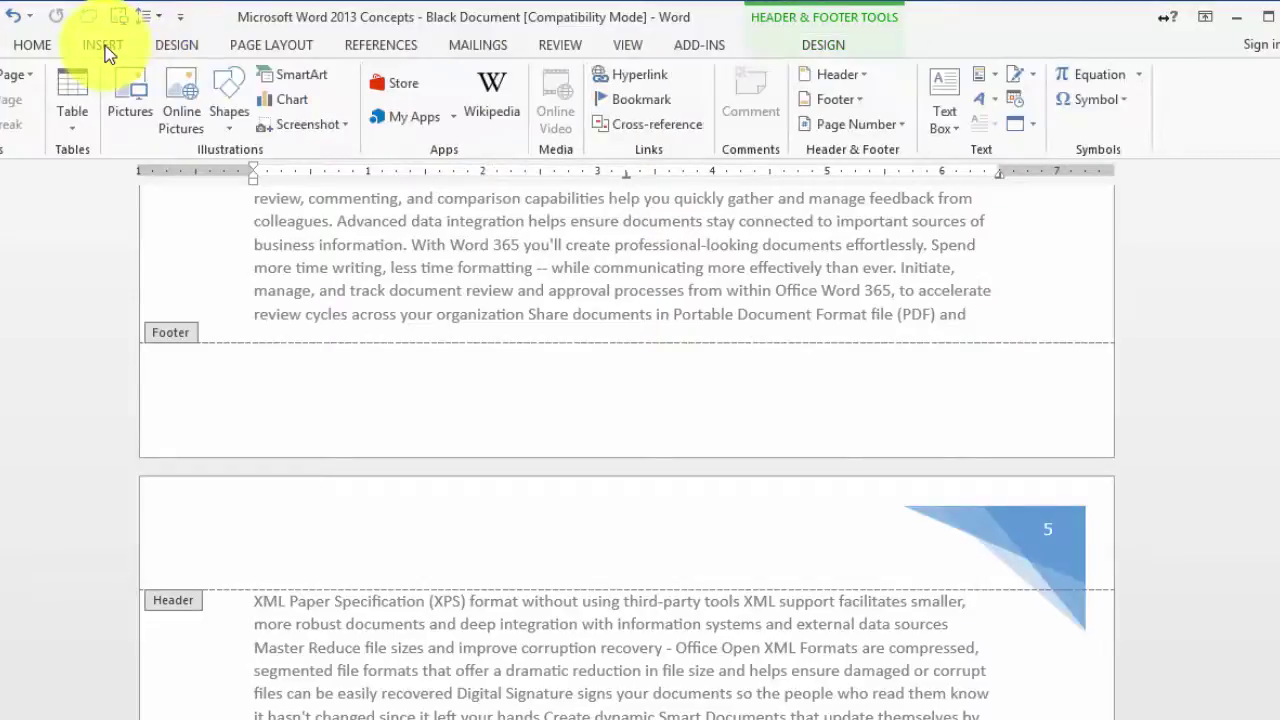
{"action": "left_click", "coordinate": [860, 107]}
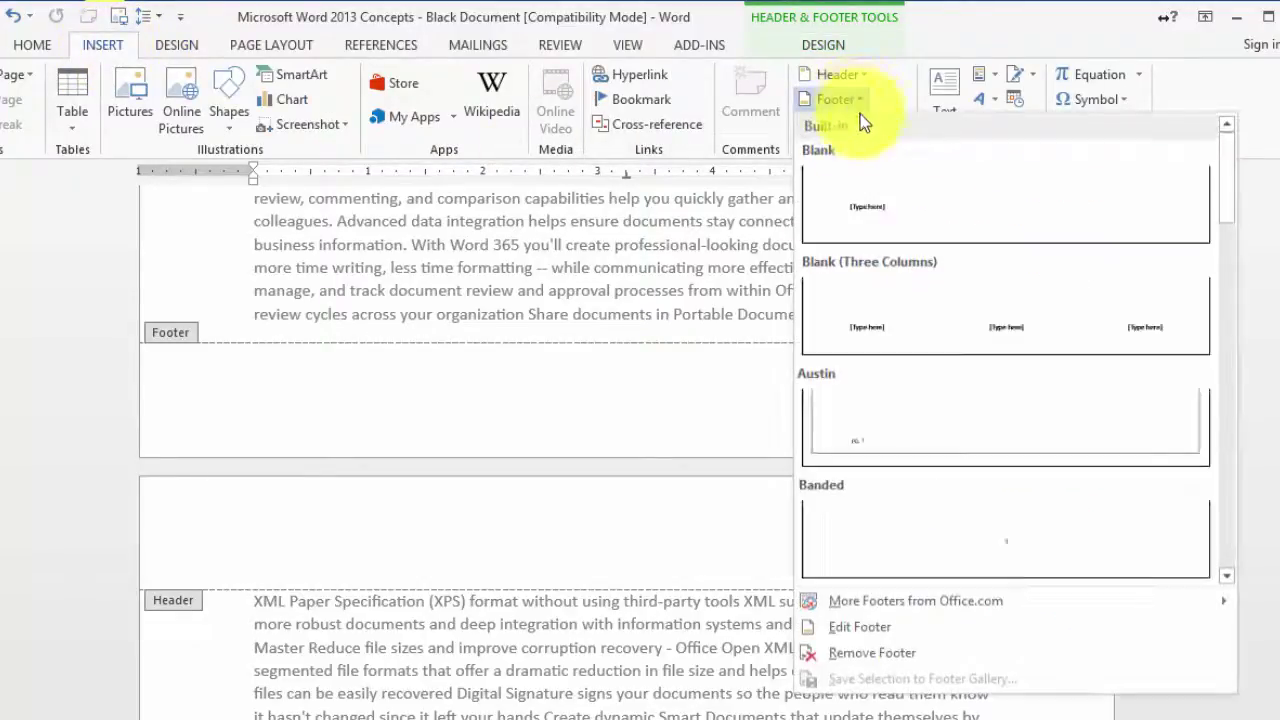
{"action": "left_click", "coordinate": [1227, 576]}
{"action": "left_click", "coordinate": [1229, 576]}
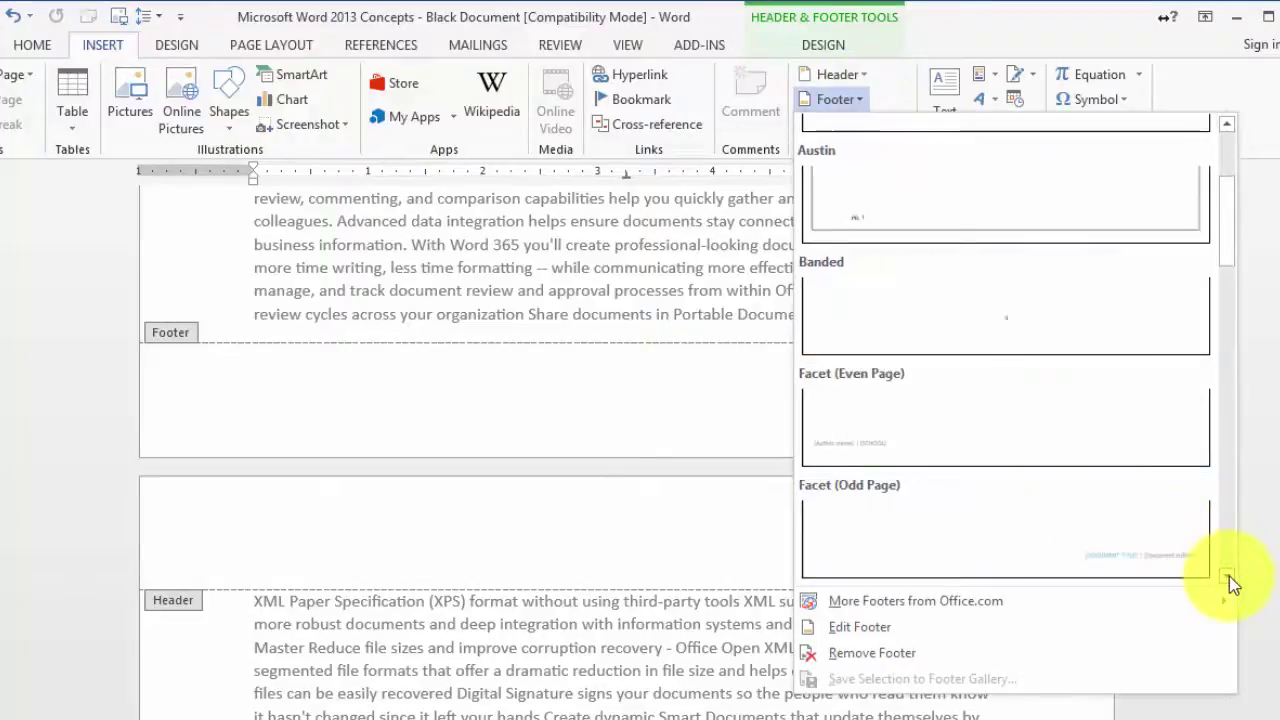
{"action": "left_click", "coordinate": [1080, 552]}
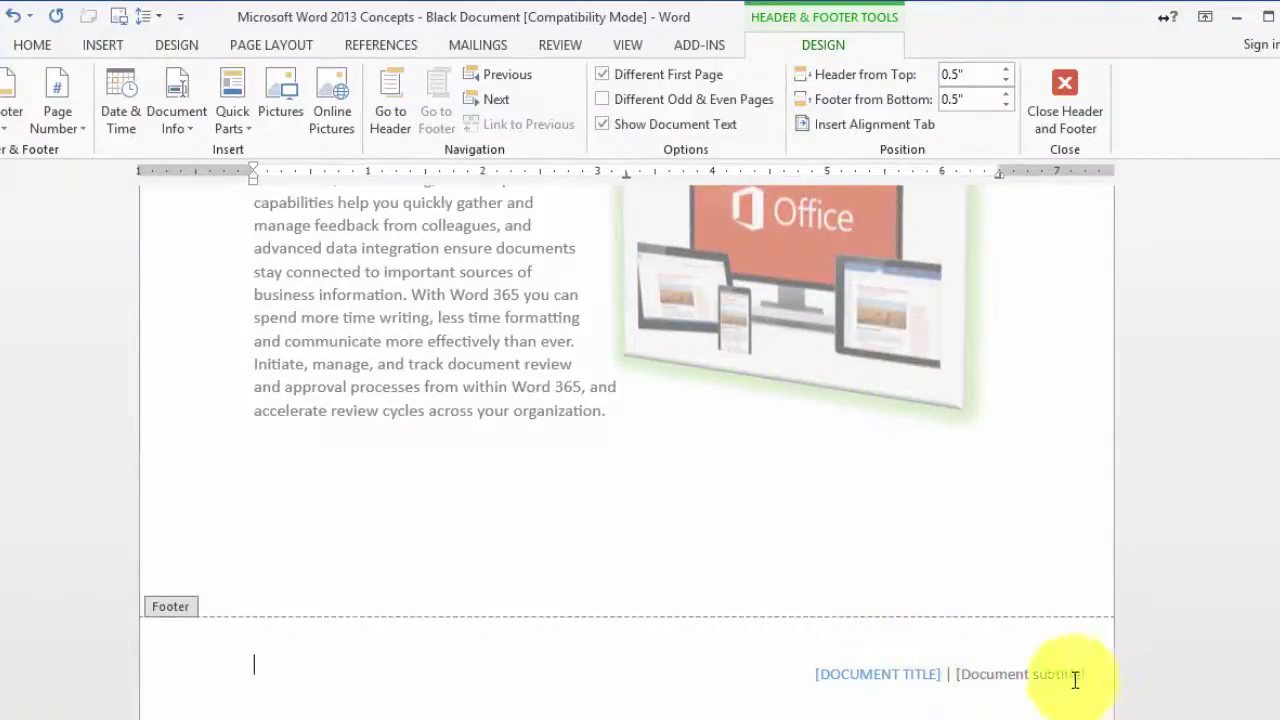
{"action": "left_click", "coordinate": [593, 655]}
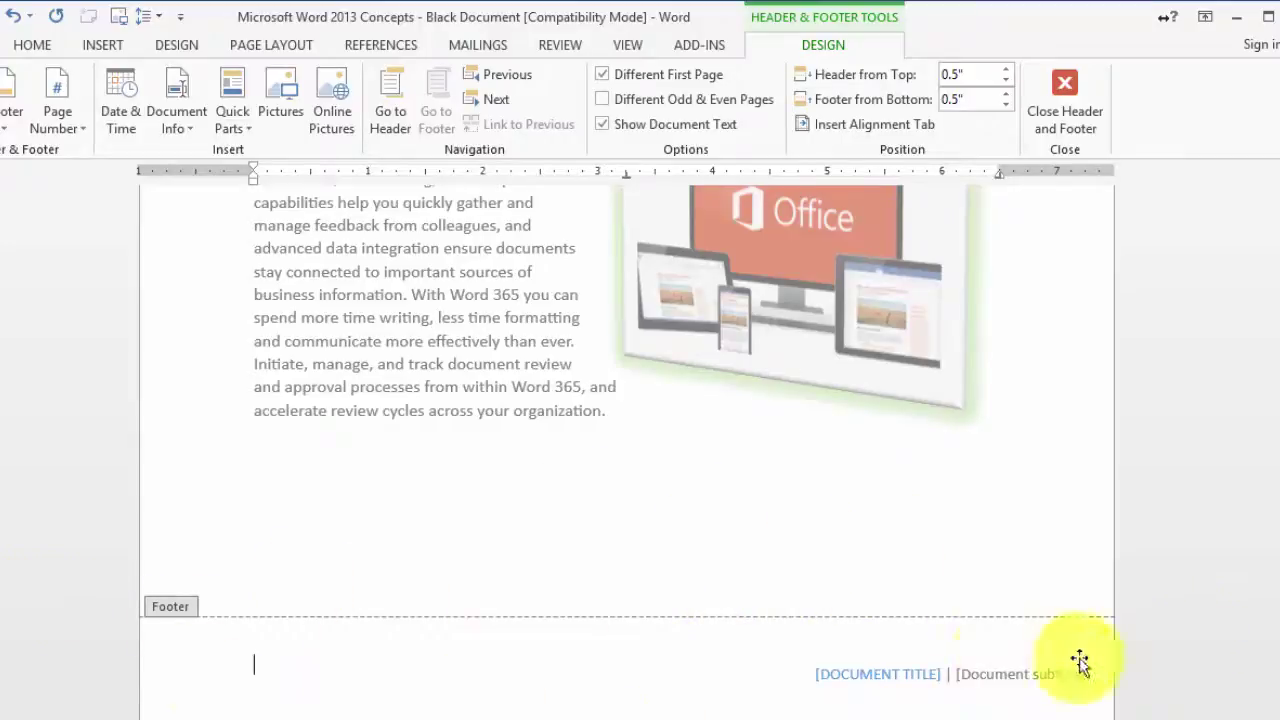
{"action": "left_click", "coordinate": [903, 668]}
{"action": "left_click", "coordinate": [1006, 680]}
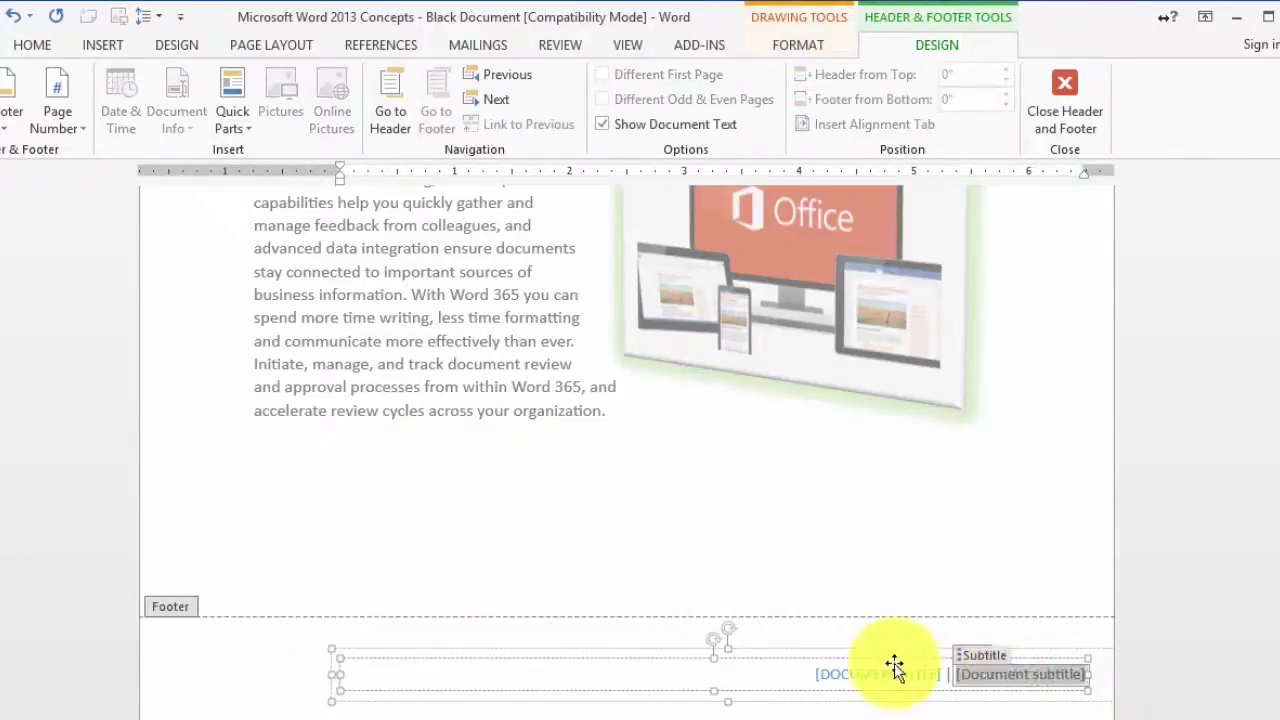
{"action": "left_click", "coordinate": [394, 514]}
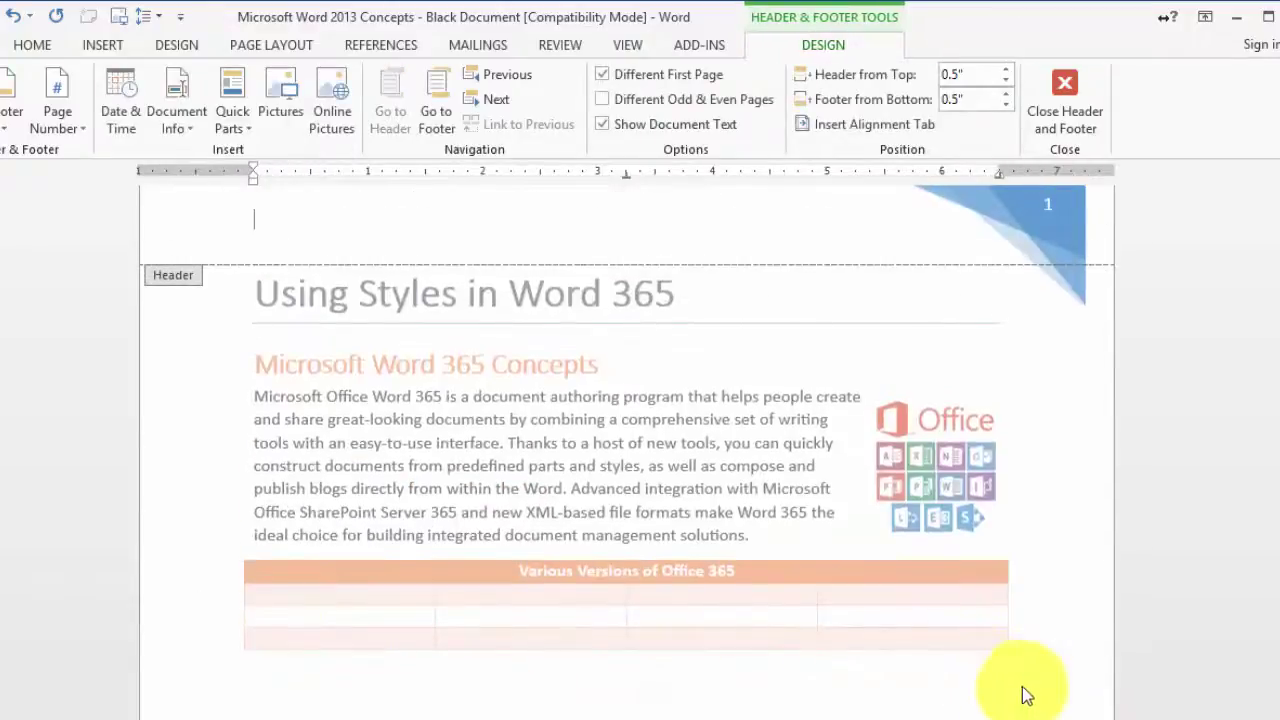
{"action": "scroll", "coordinate": [957, 673], "scroll_direction": "down", "scroll_amount": 12}
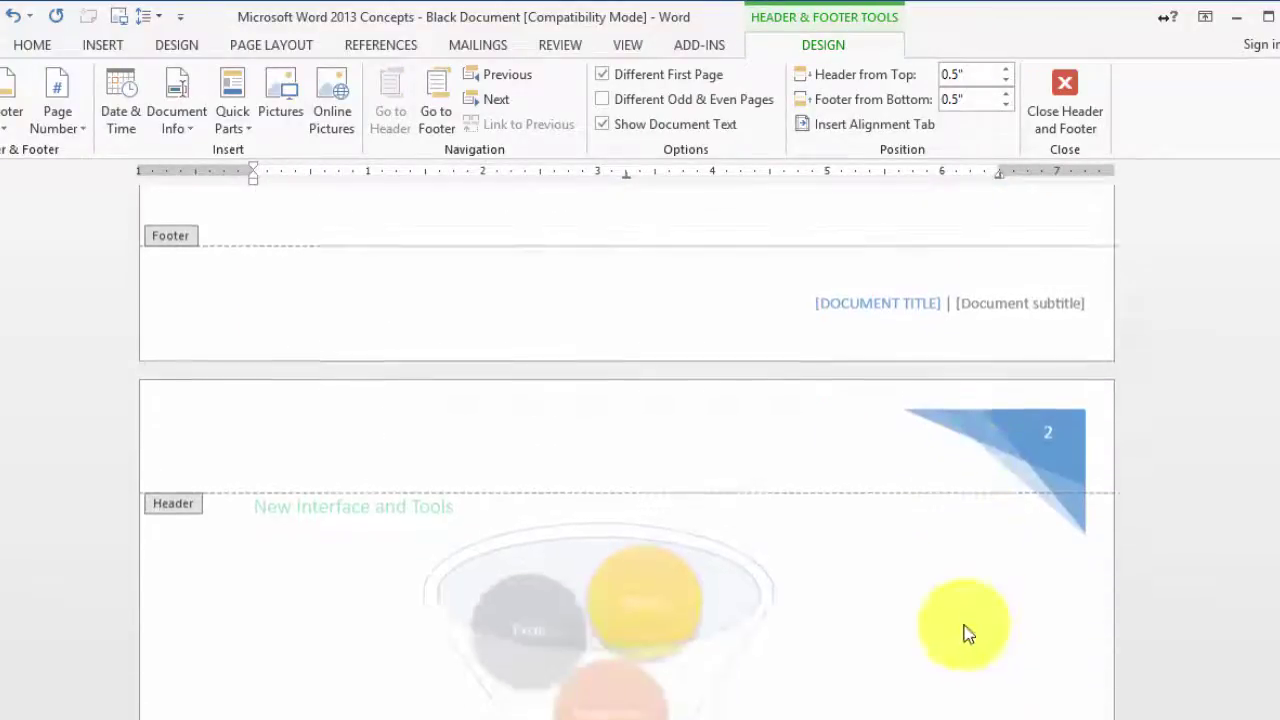
{"action": "scroll", "coordinate": [985, 658], "scroll_direction": "down", "scroll_amount": 15}
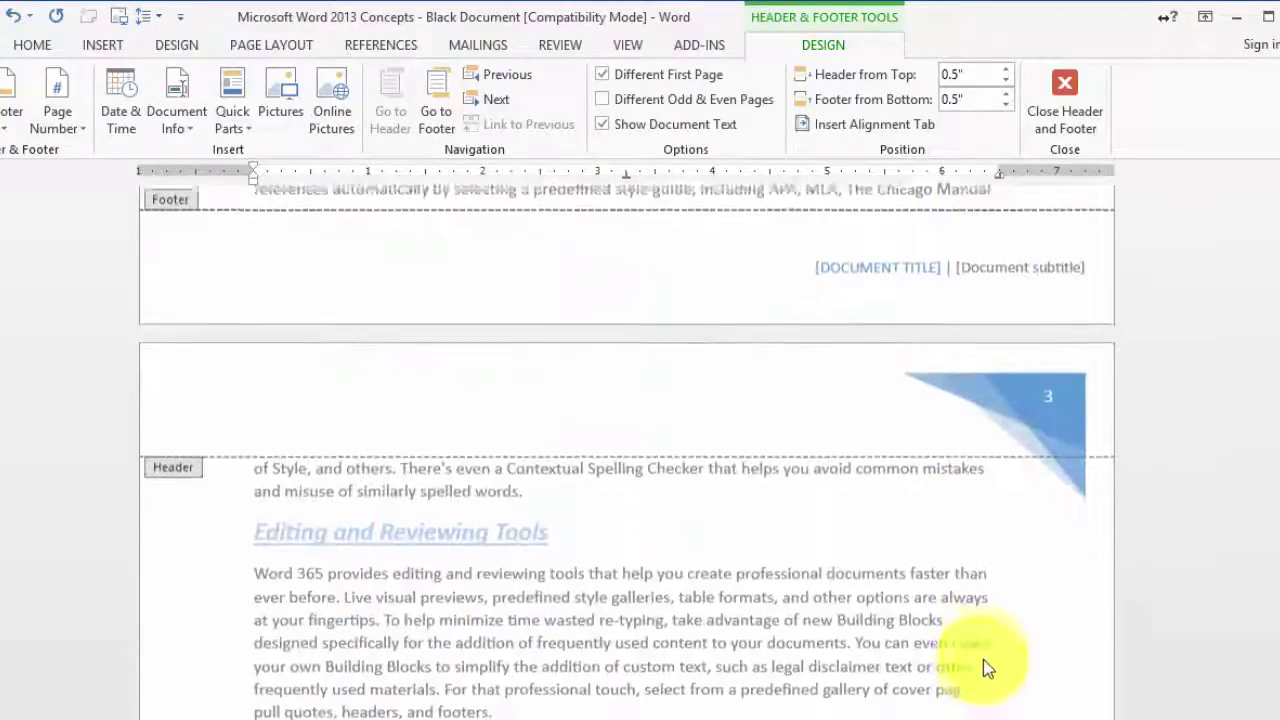
{"action": "scroll", "coordinate": [978, 665], "scroll_direction": "down", "scroll_amount": 15}
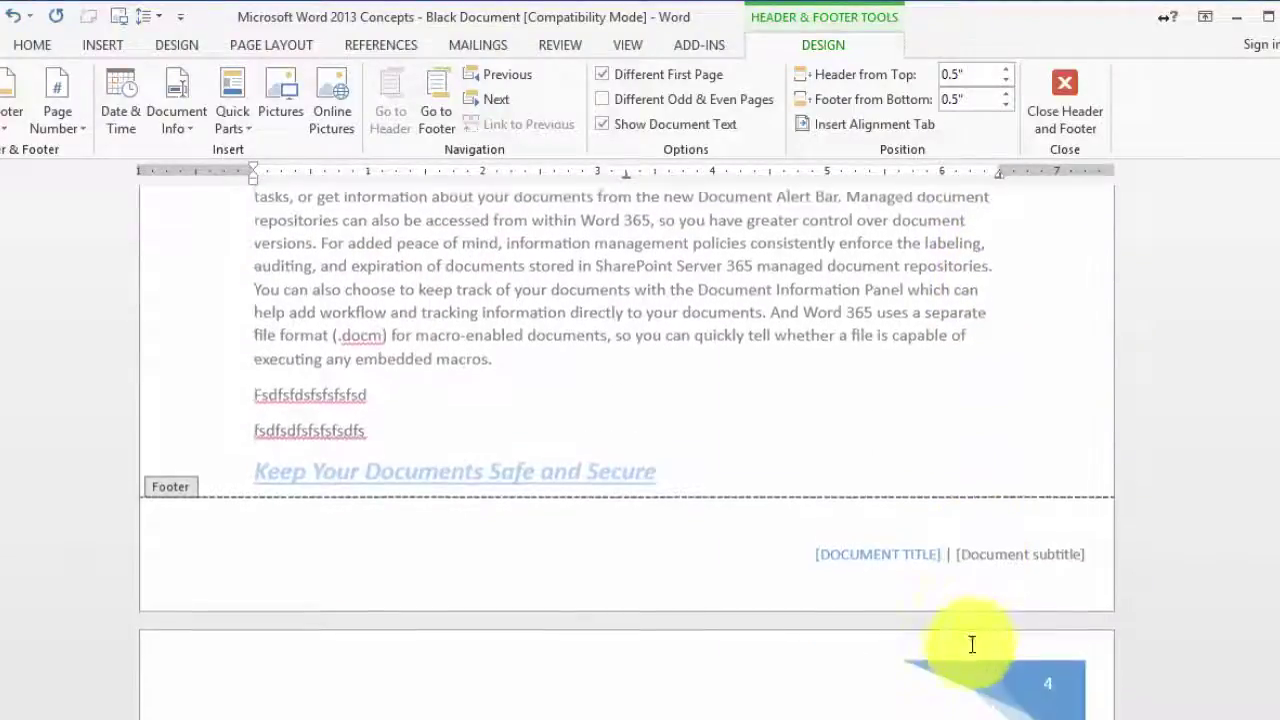
{"action": "left_click", "coordinate": [993, 549]}
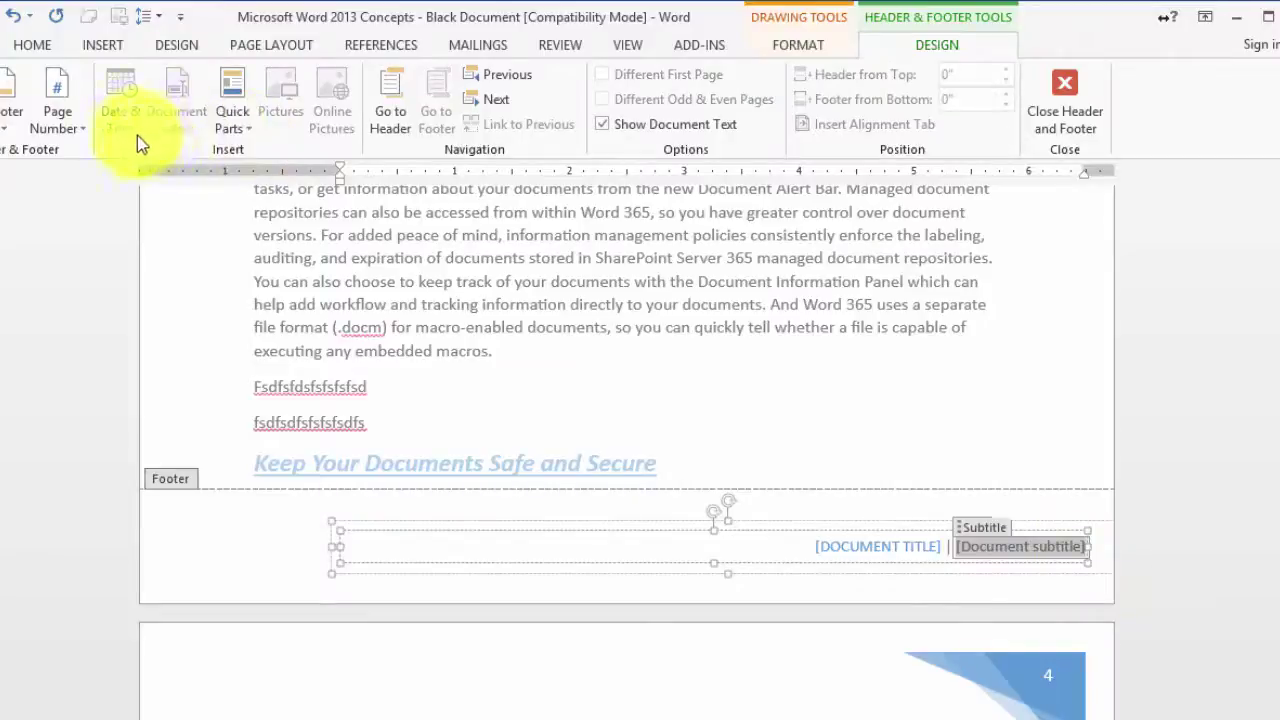
{"action": "left_click", "coordinate": [232, 115]}
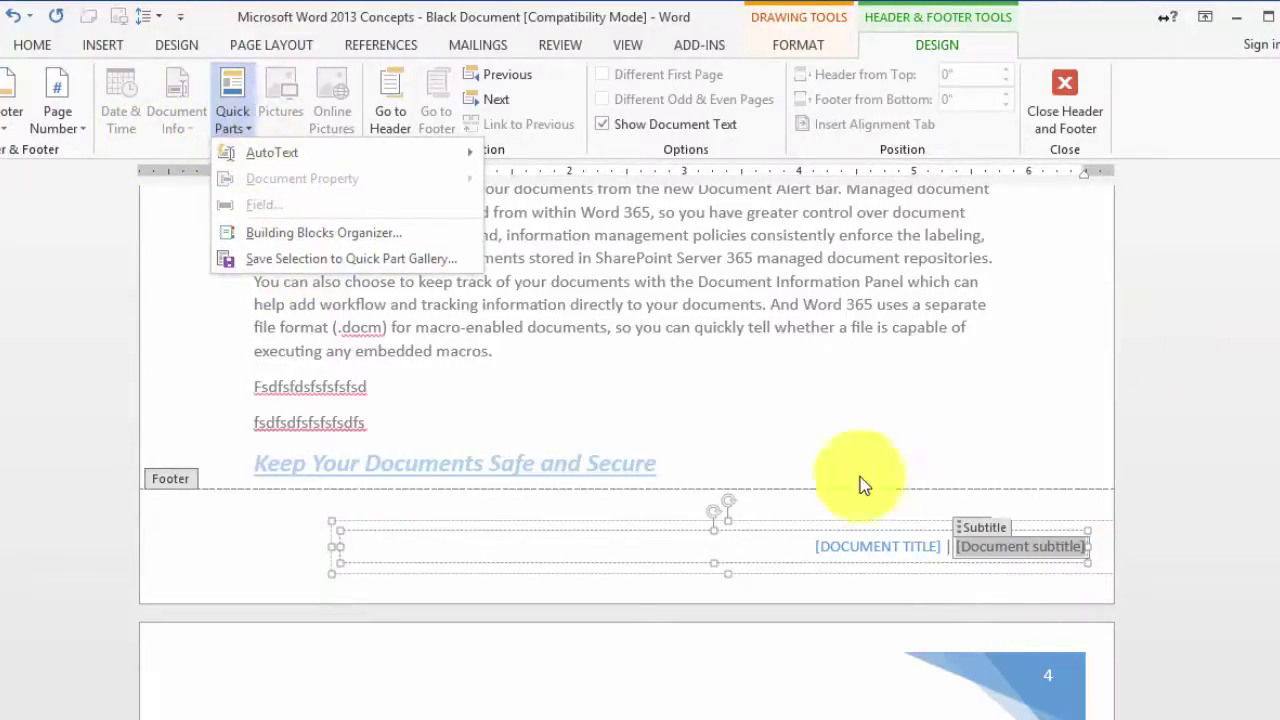
{"action": "left_click", "coordinate": [867, 376]}
Move down through page 4, then close header and footer editing
{"action": "scroll", "coordinate": [812, 323], "scroll_direction": "down", "scroll_amount": 5}
{"action": "key", "text": "Down"}
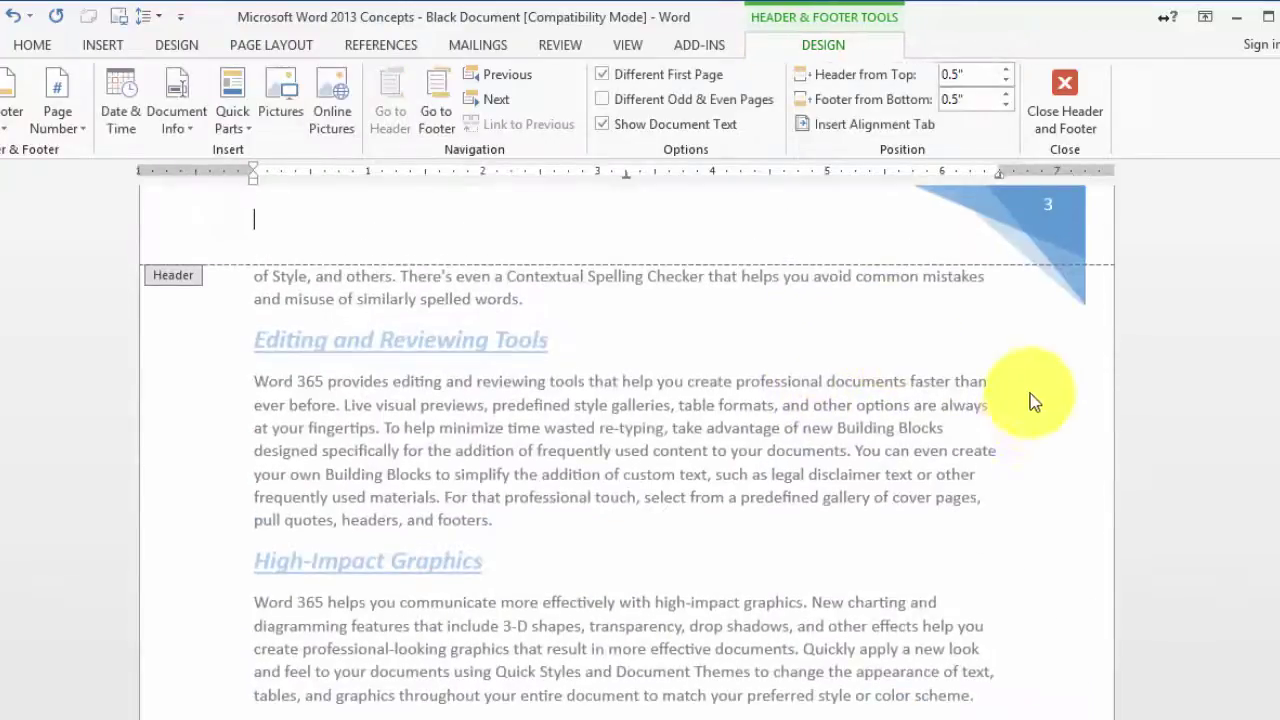
{"action": "scroll", "coordinate": [1030, 400], "scroll_direction": "down", "scroll_amount": 3}
{"action": "scroll", "coordinate": [941, 458], "scroll_direction": "down", "scroll_amount": 3}
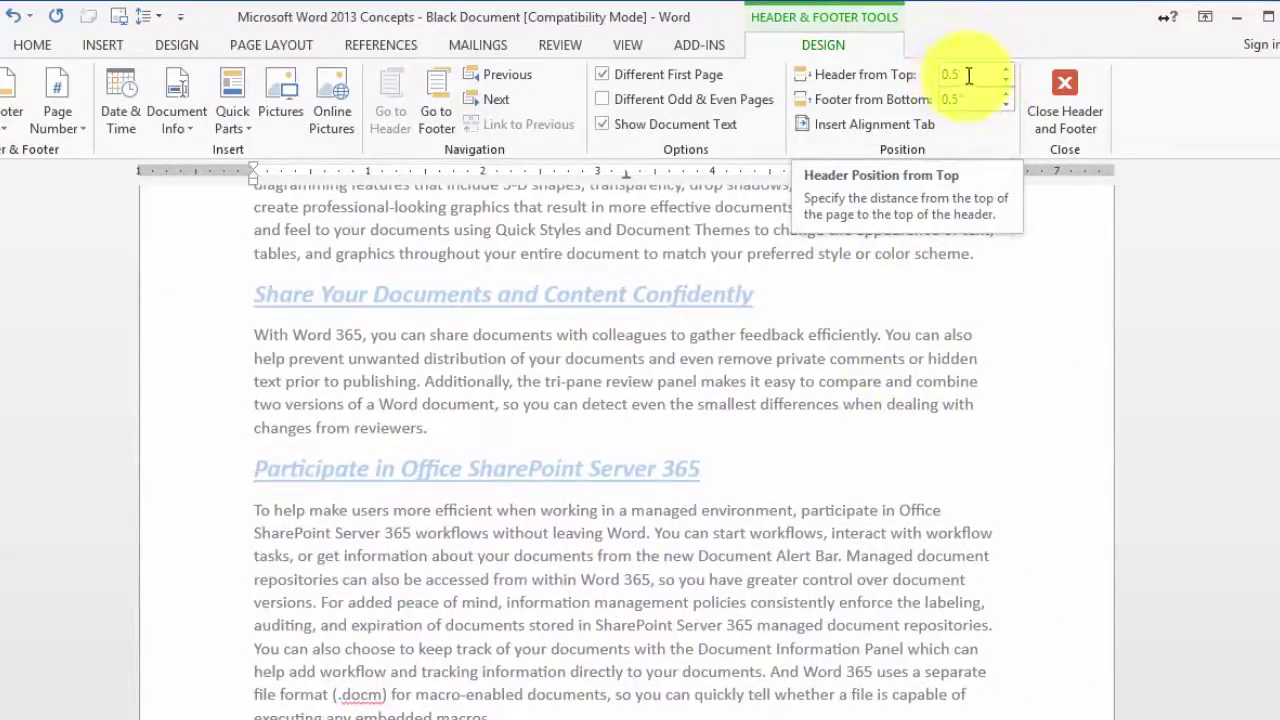
{"action": "left_click", "coordinate": [1072, 85]}
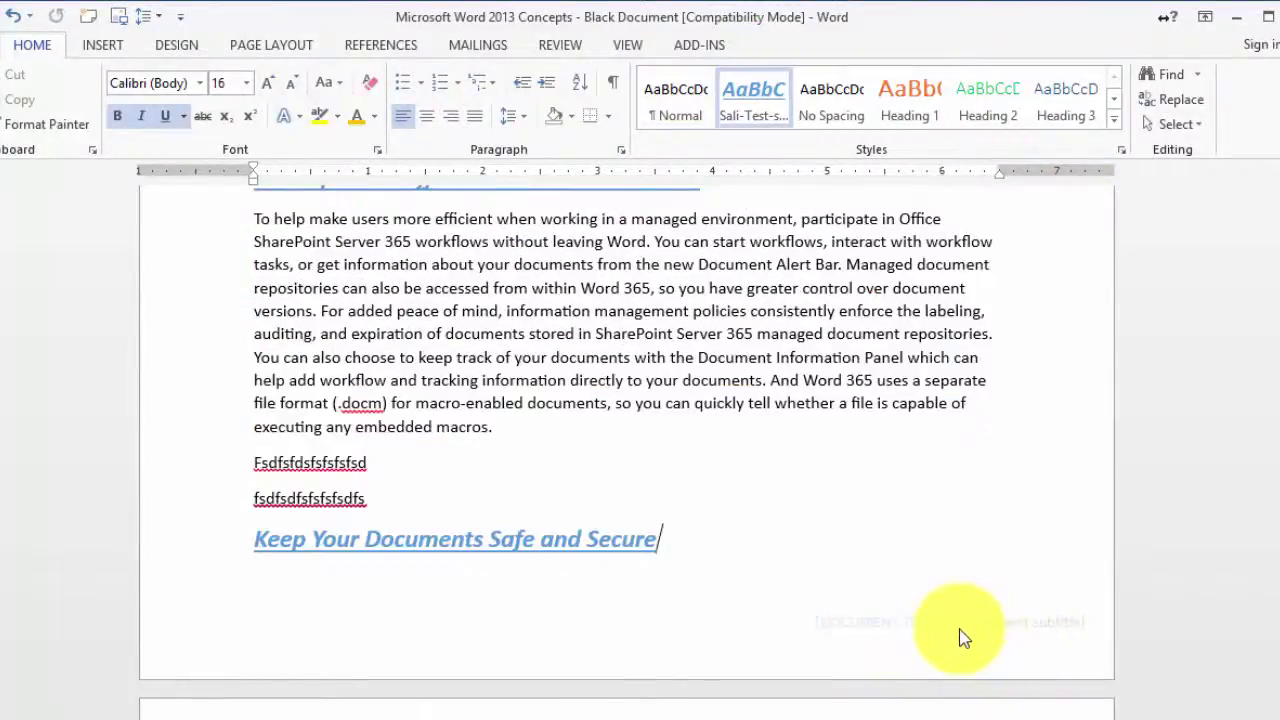
Delete the Facet footer's title and subtitle text box, leaving the footer empty
{"action": "double_click", "coordinate": [963, 638]}
{"action": "left_click", "coordinate": [902, 629]}
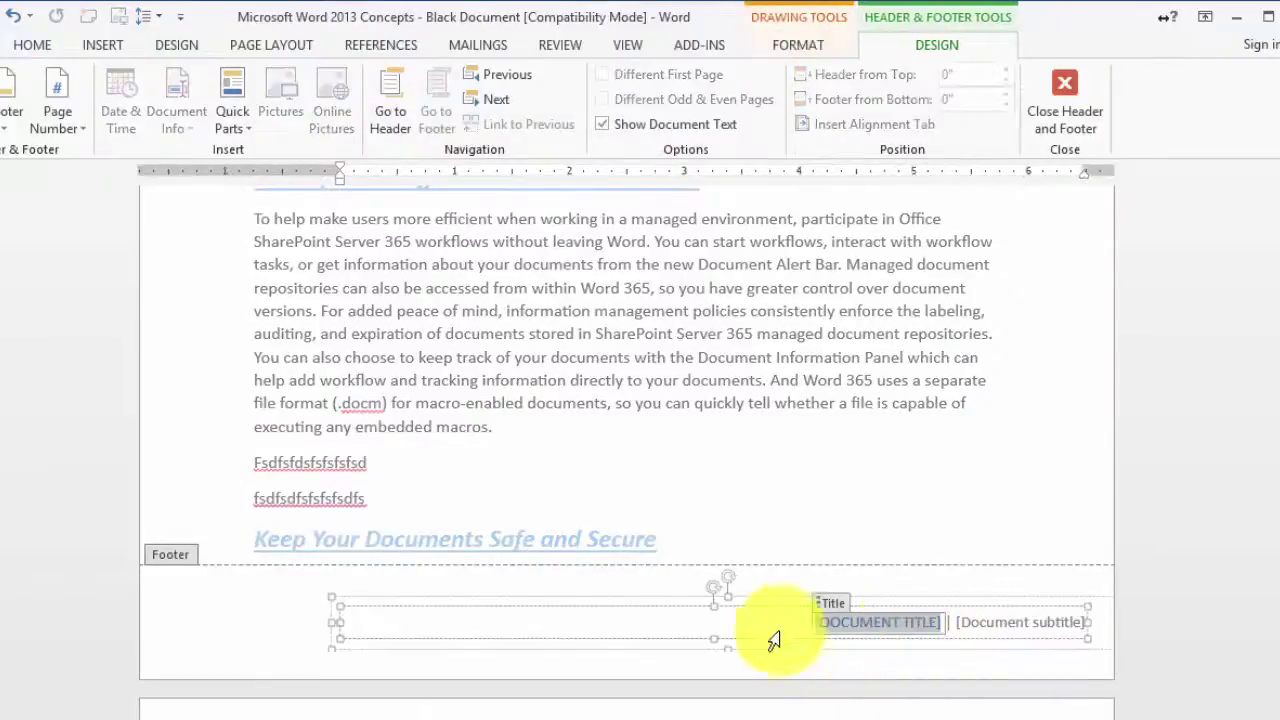
{"action": "left_click", "coordinate": [263, 608]}
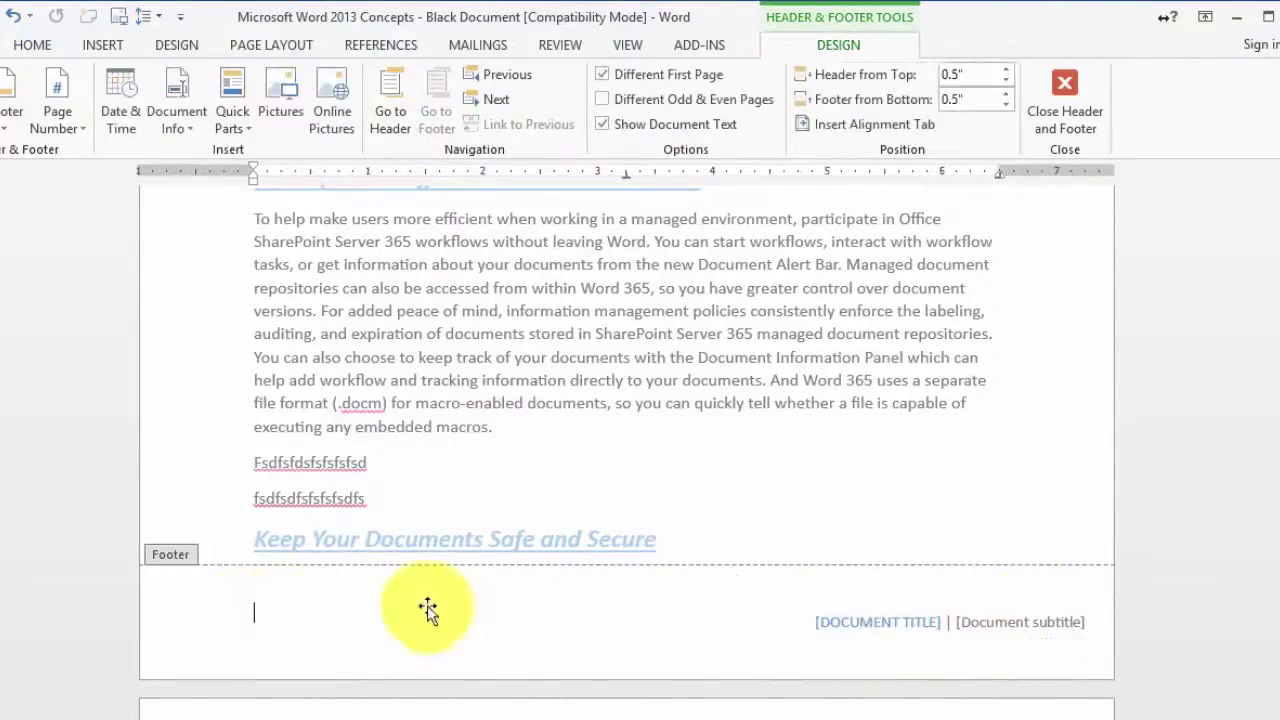
{"action": "left_click", "coordinate": [757, 648]}
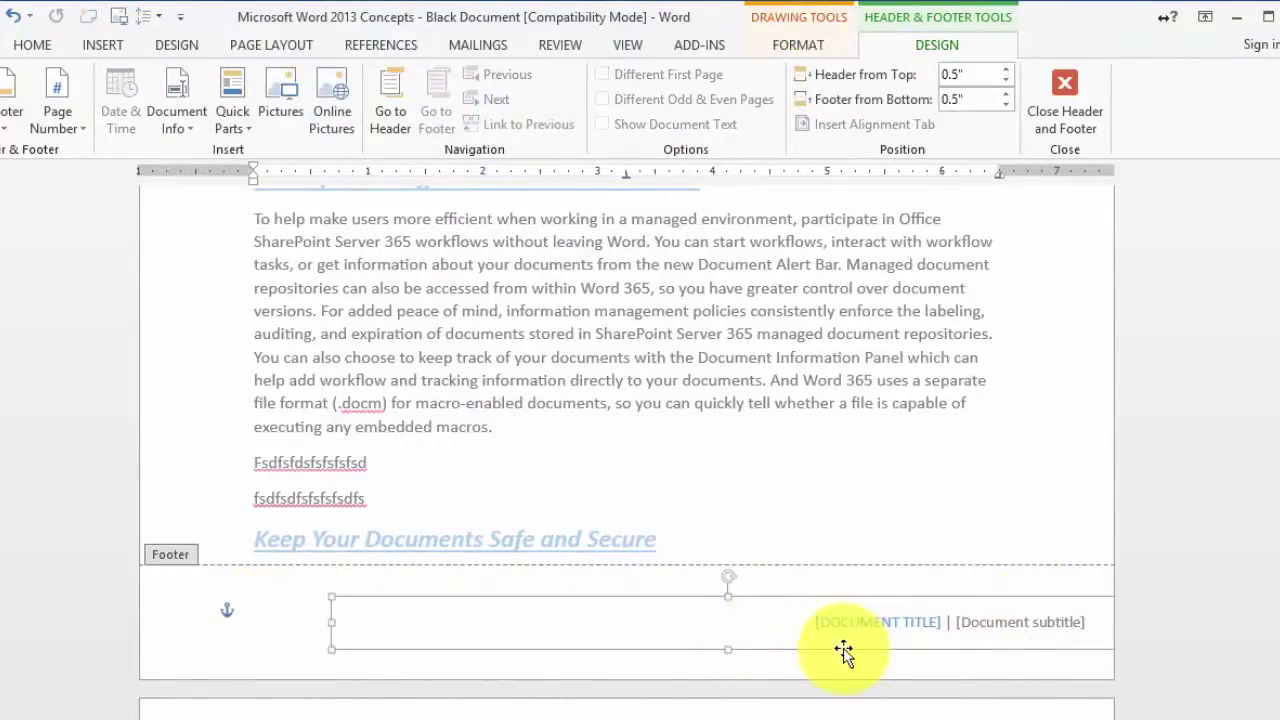
{"action": "key", "text": "Delete"}
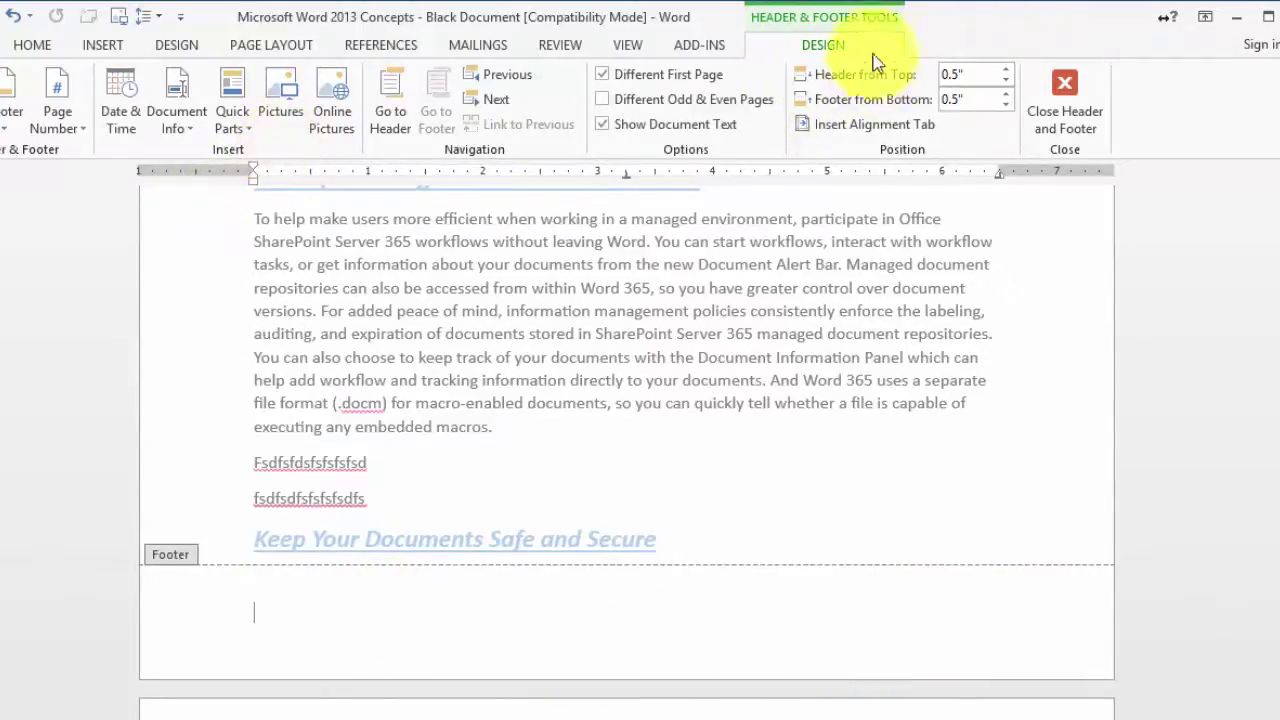
Insert a plain page number at the right of the footer
{"action": "left_click", "coordinate": [81, 127]}
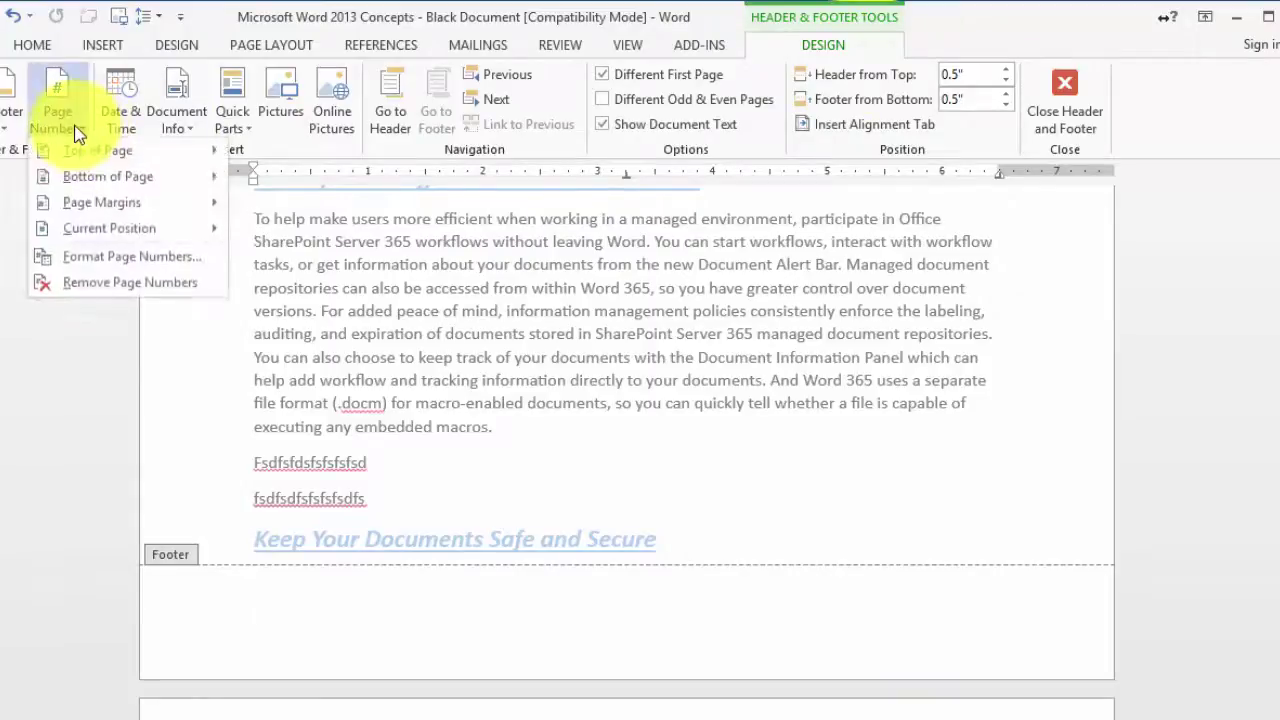
{"action": "mouse_move", "coordinate": [106, 174]}
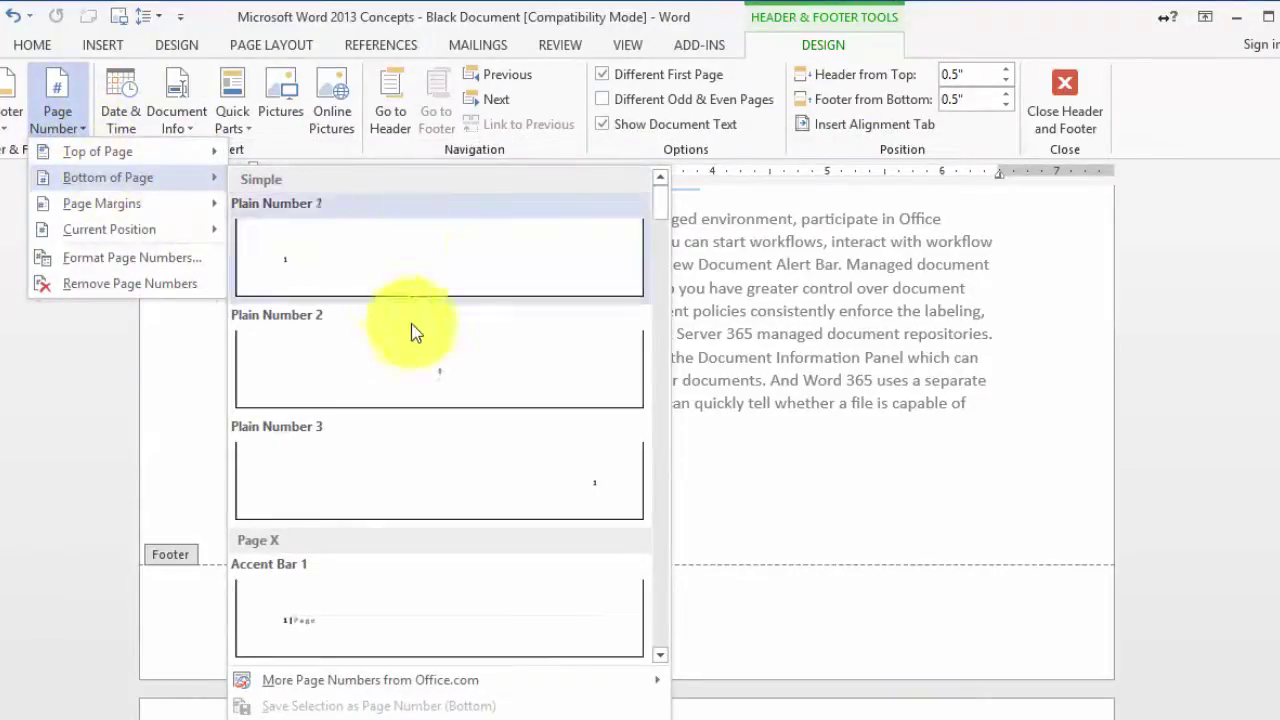
{"action": "left_click", "coordinate": [542, 480]}
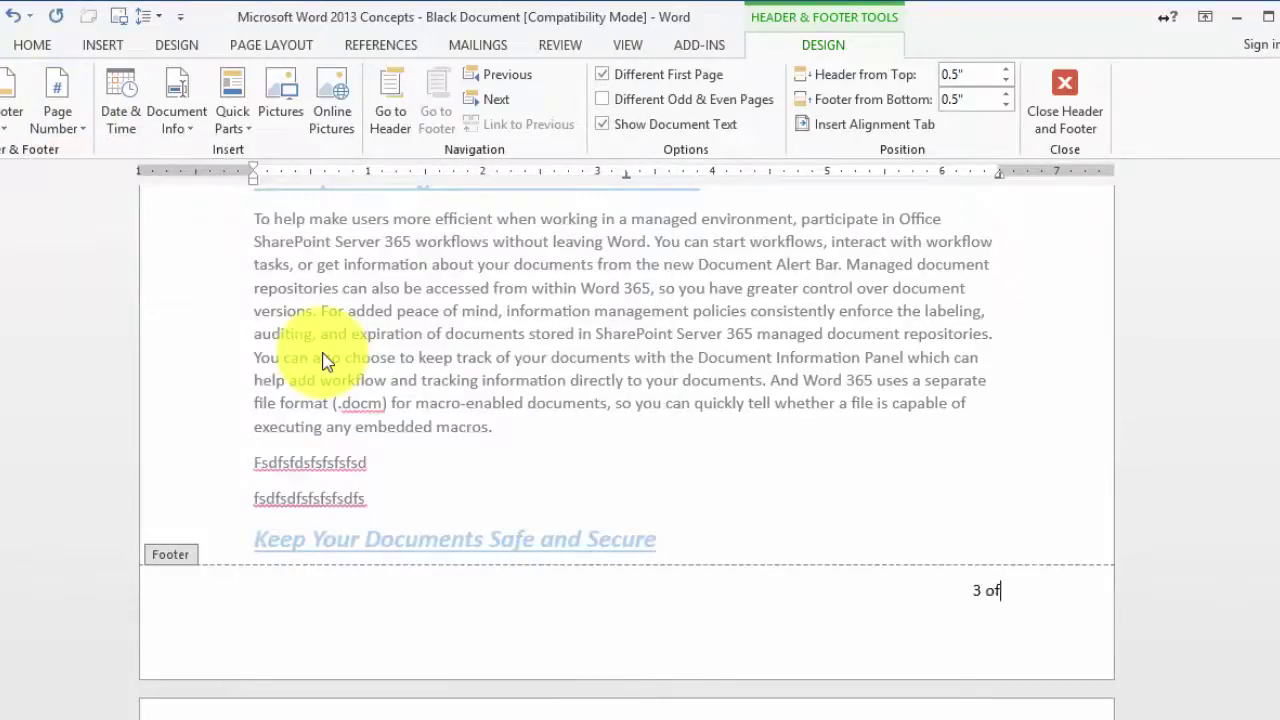
Replace it with the Bold Numbers 2 'Page X of Y' number, showing 'Page 3 of 5'
{"action": "left_click", "coordinate": [76, 126]}
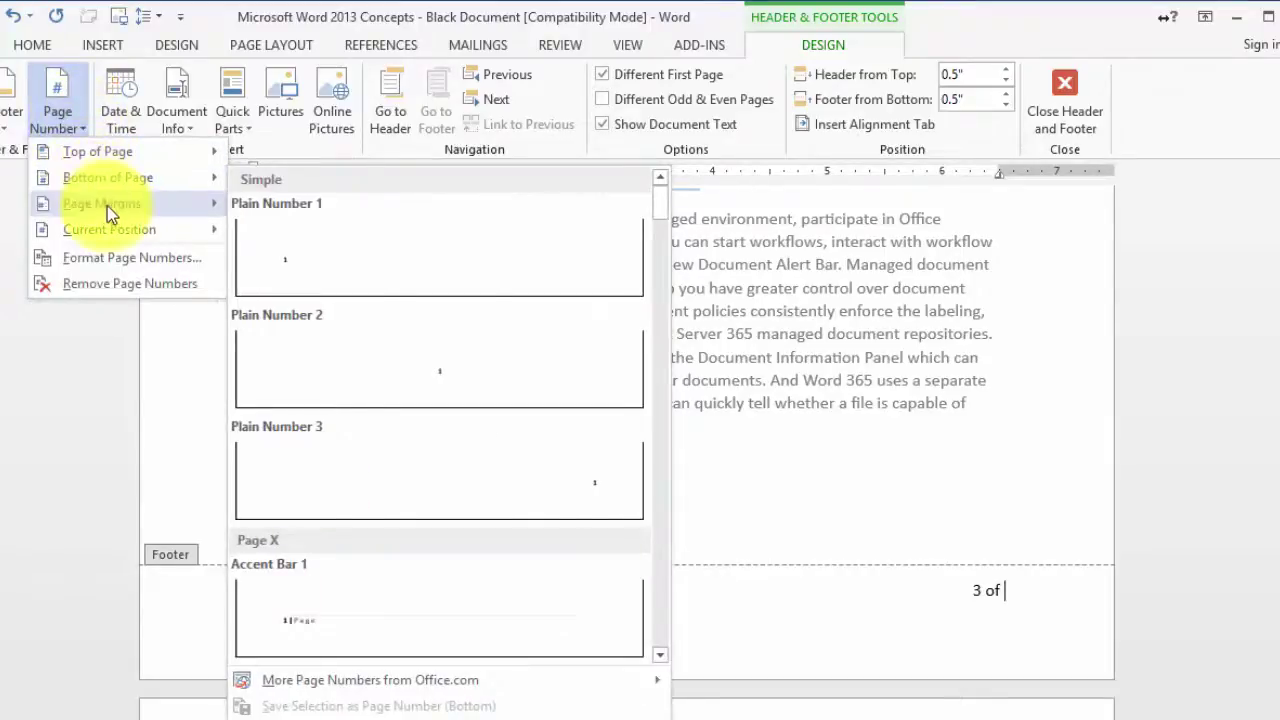
{"action": "mouse_move", "coordinate": [107, 208]}
{"action": "mouse_move", "coordinate": [138, 179]}
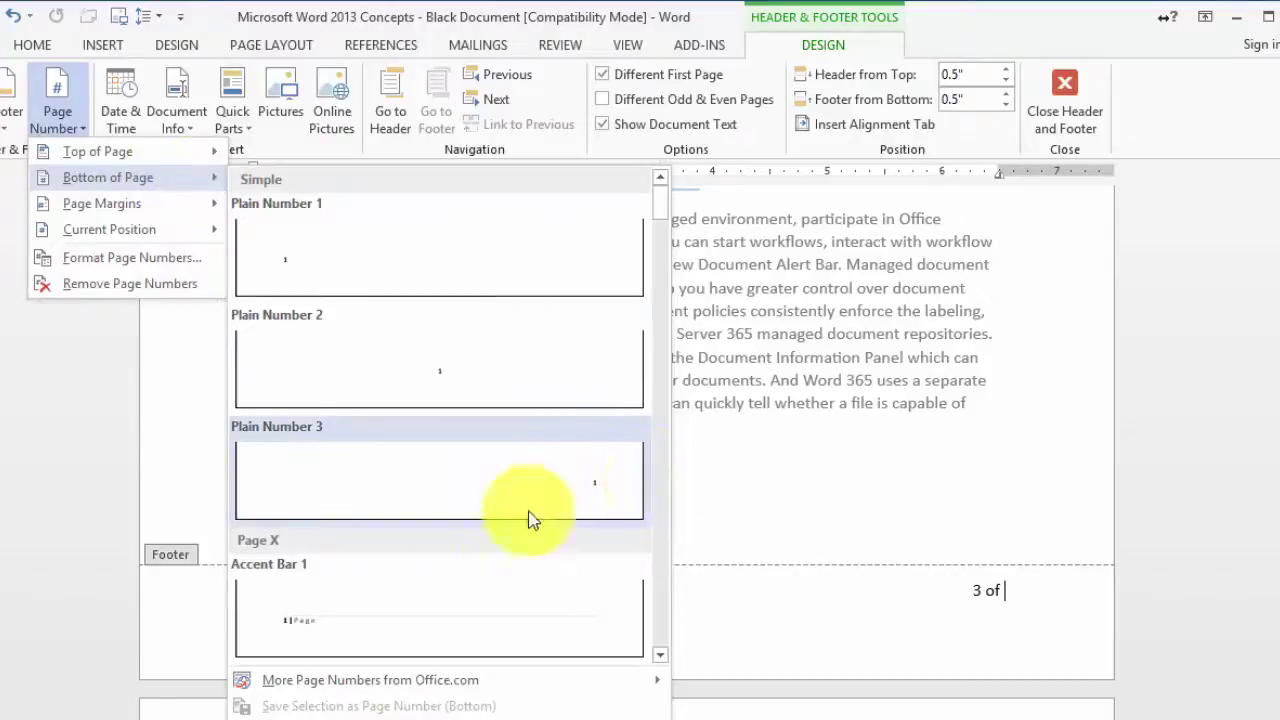
{"action": "mouse_move", "coordinate": [368, 688]}
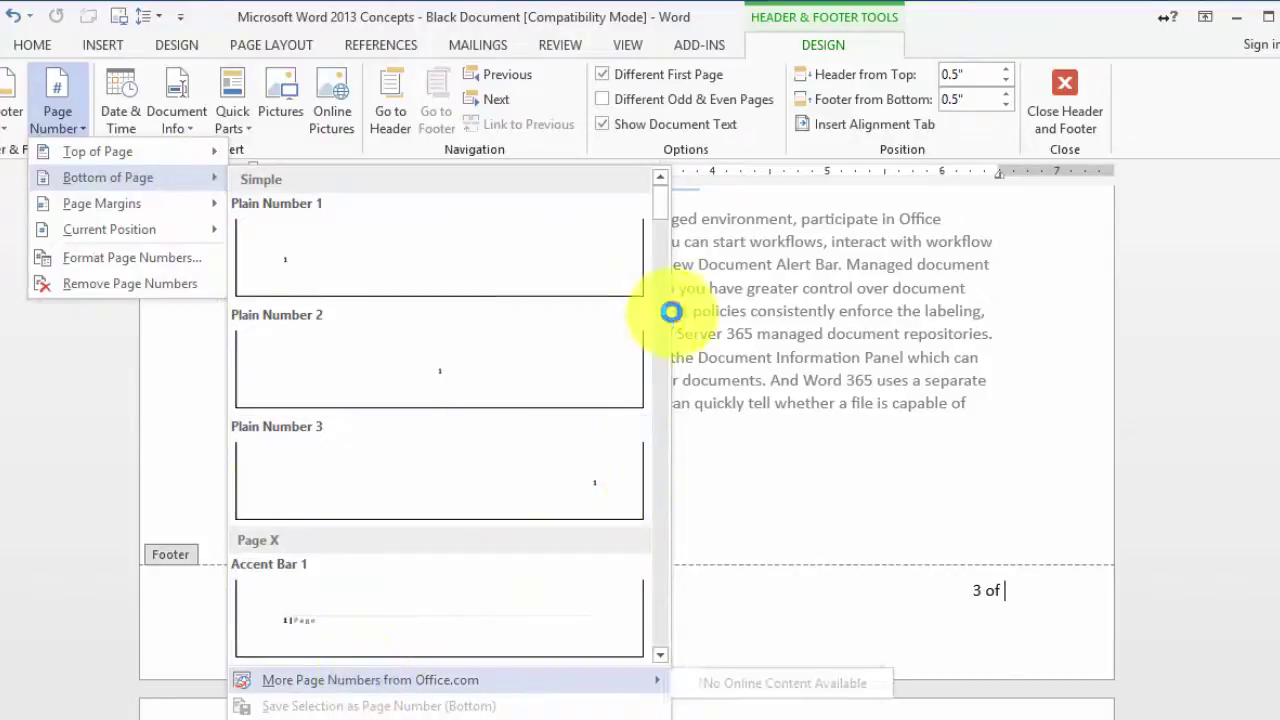
{"action": "scroll", "coordinate": [666, 391], "scroll_direction": "down", "scroll_amount": 5}
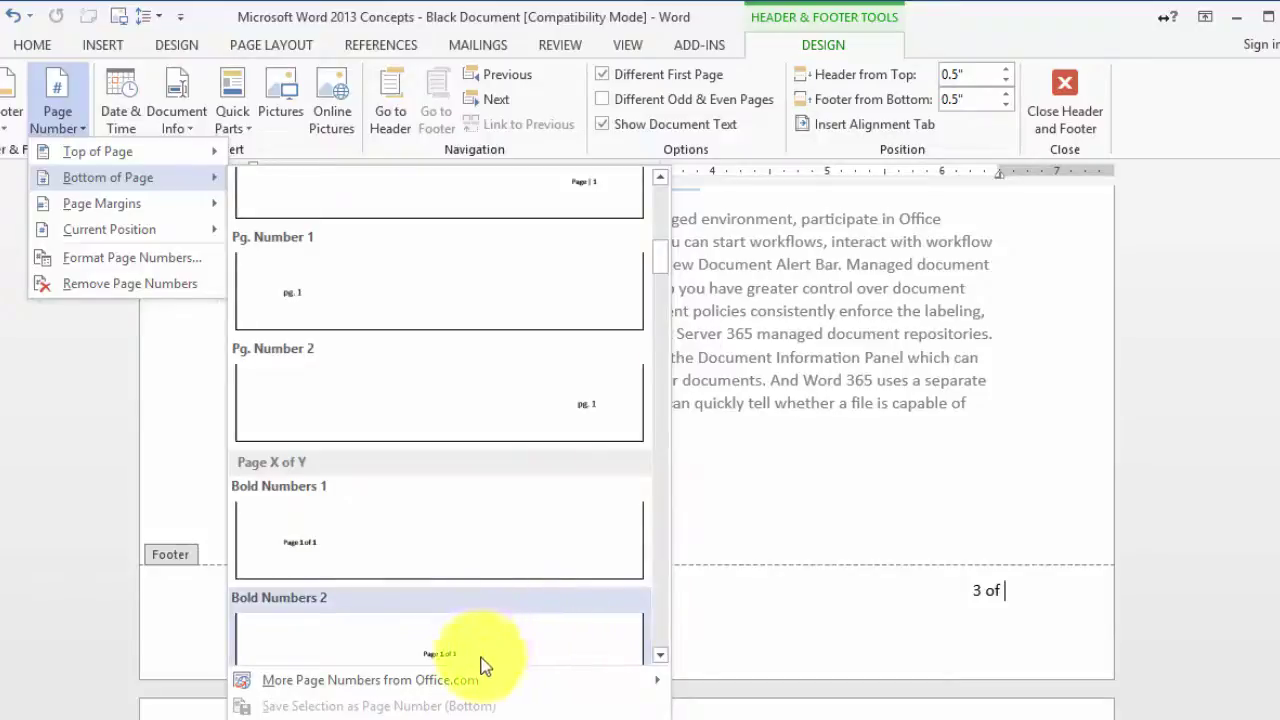
{"action": "left_click", "coordinate": [447, 656]}
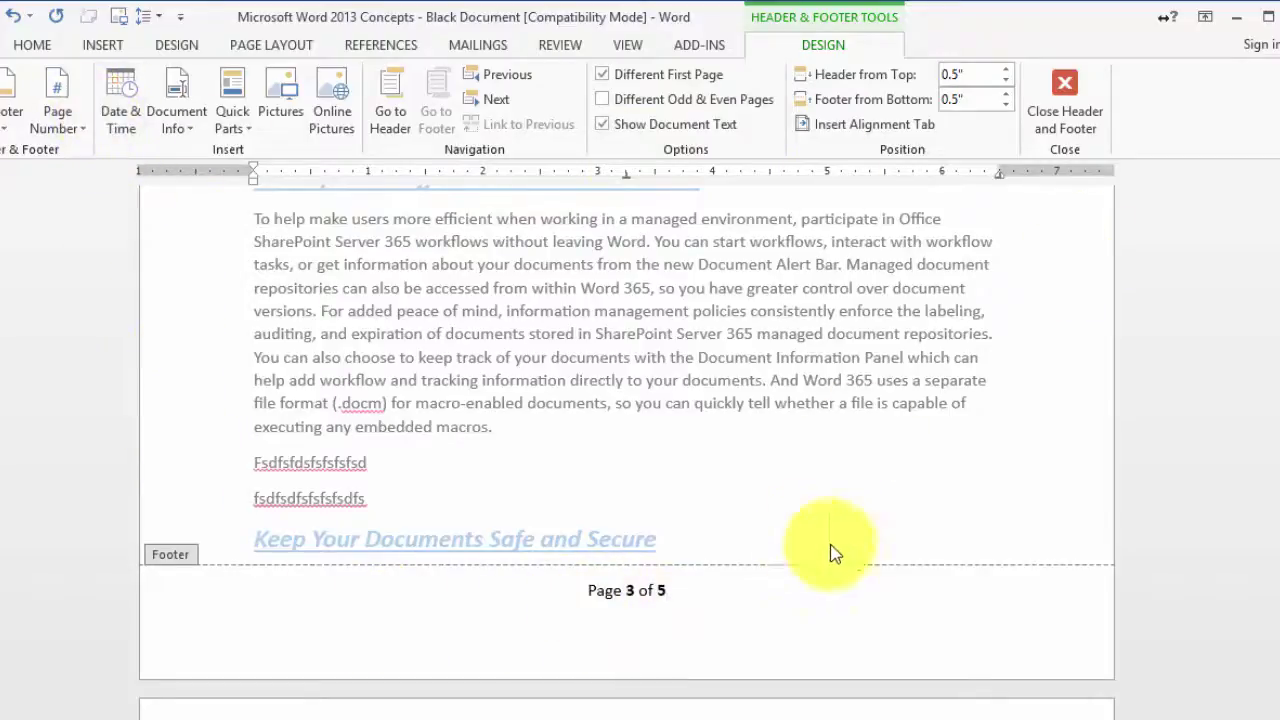
Right-align the 'Page 3 of 5' footer line from the Home tab
{"action": "left_click", "coordinate": [31, 46]}
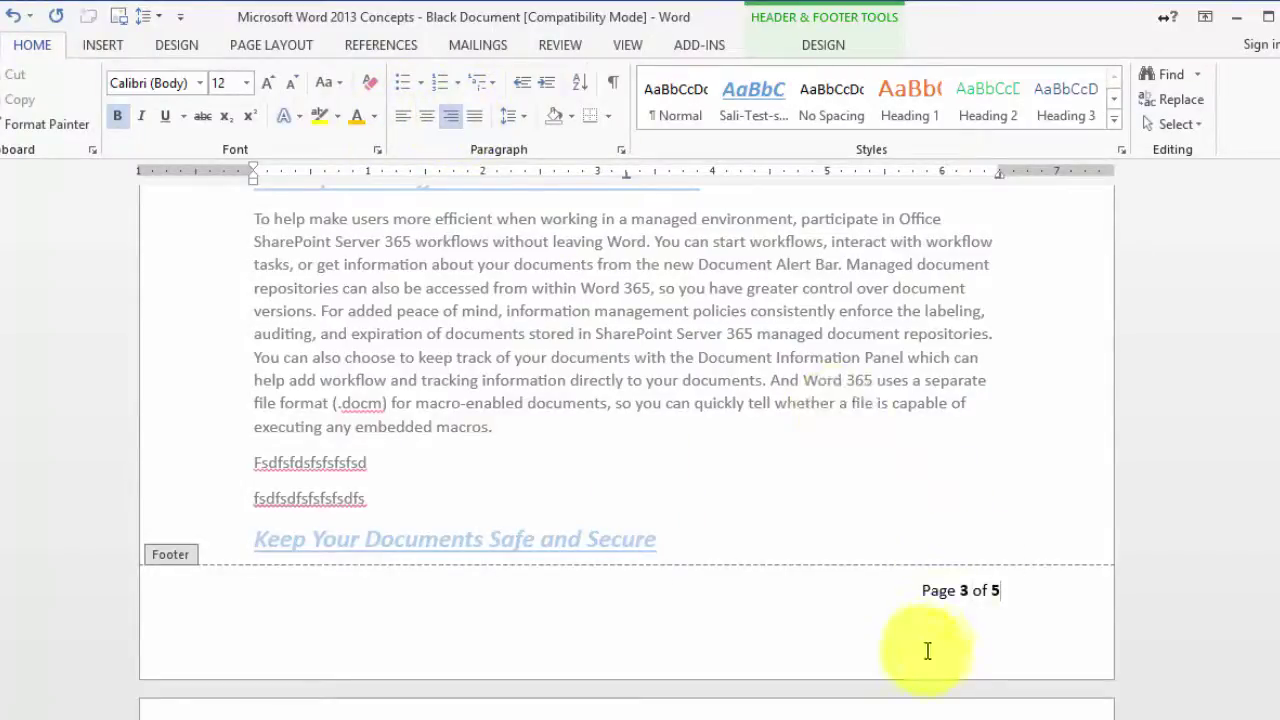
{"action": "left_click", "coordinate": [849, 629]}
{"action": "scroll", "coordinate": [827, 443], "scroll_direction": "up", "scroll_amount": 5}
{"action": "scroll", "coordinate": [827, 443], "scroll_direction": "up", "scroll_amount": 12}
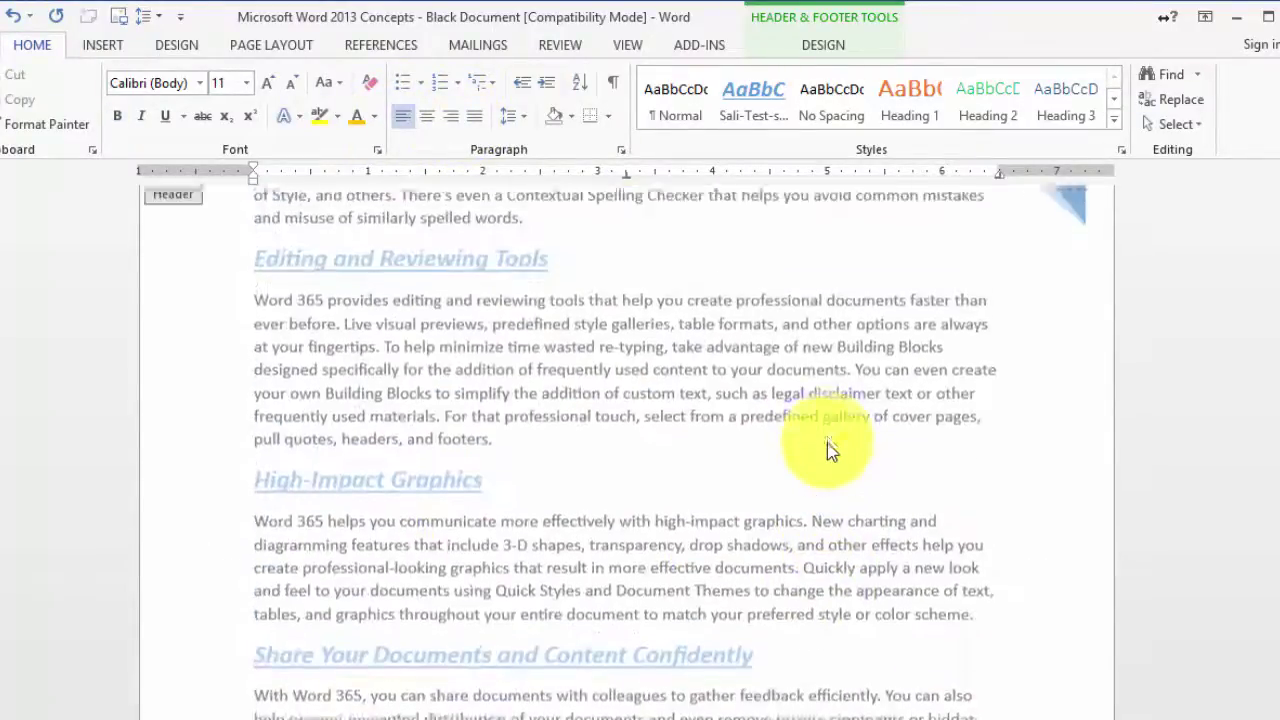
{"action": "scroll", "coordinate": [600, 486], "scroll_direction": "down", "scroll_amount": 13}
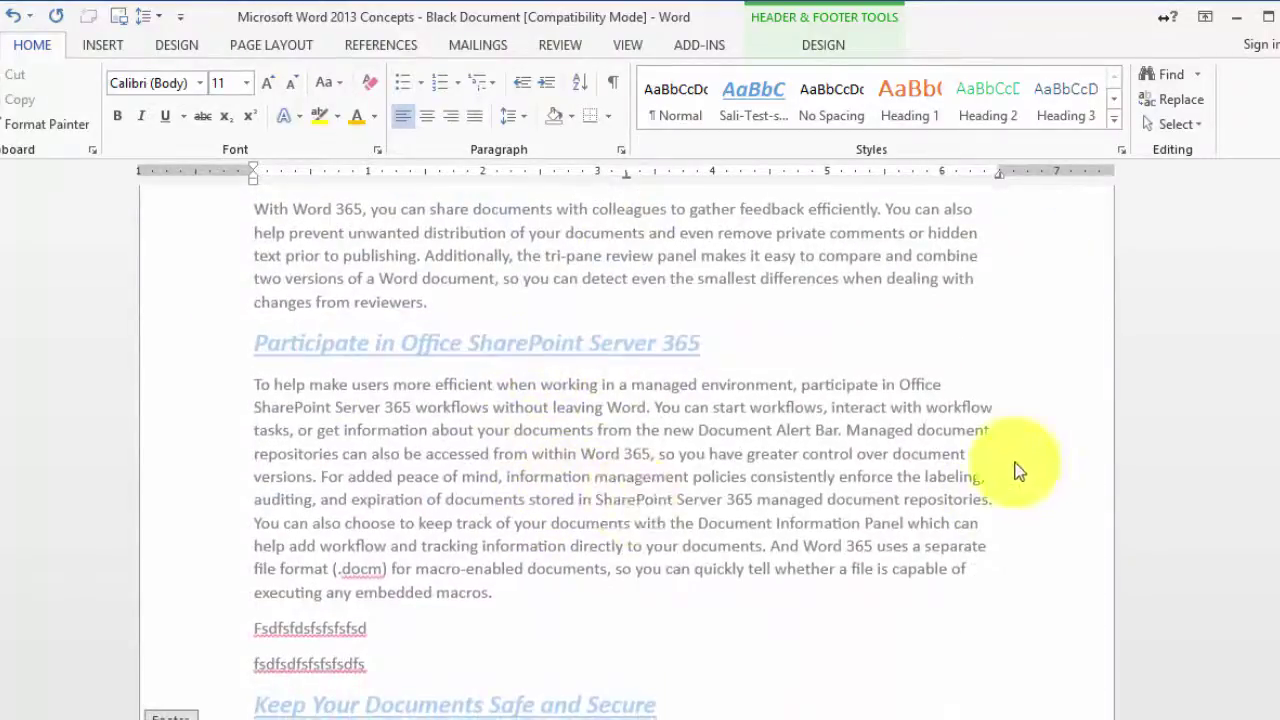